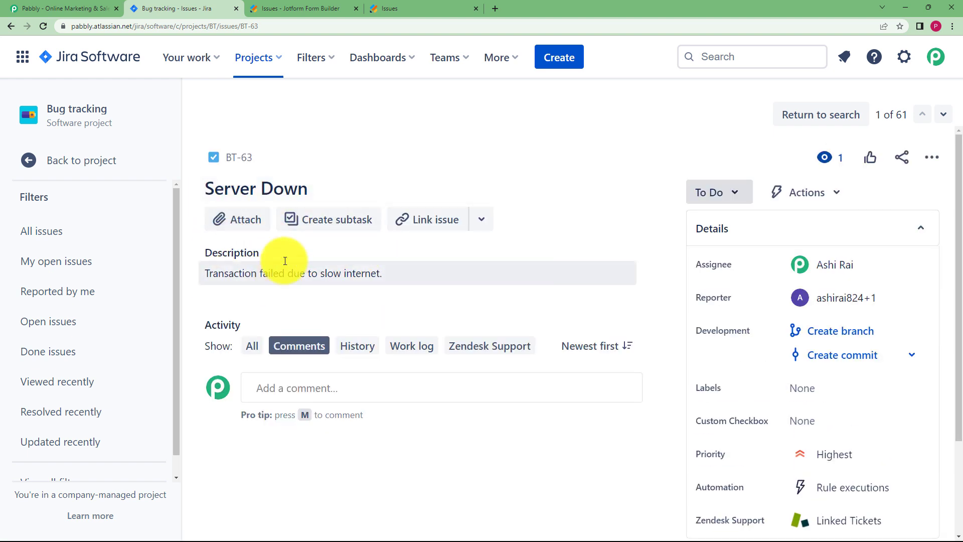
Sign in to Pabbly and open Pabbly Connect from the All Apps page
click(301, 8)
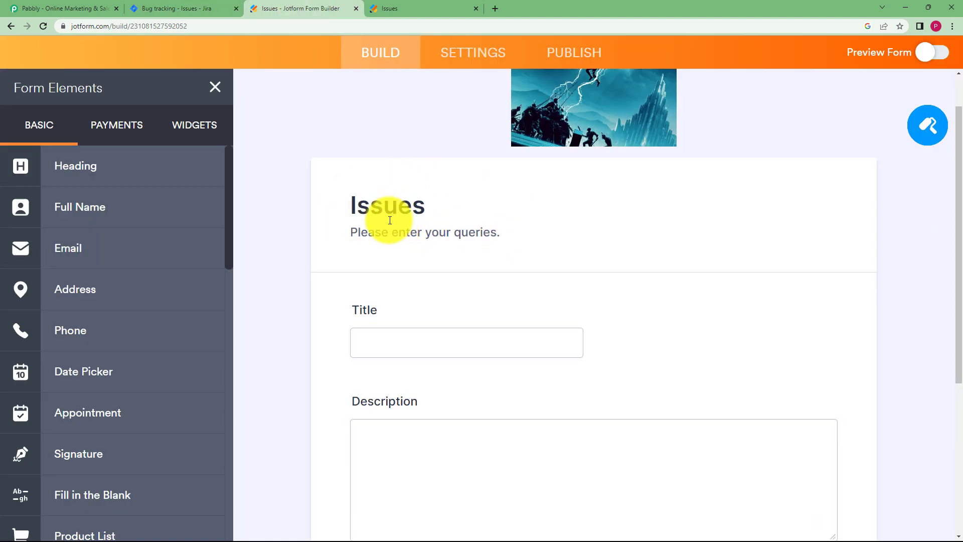
click(55, 8)
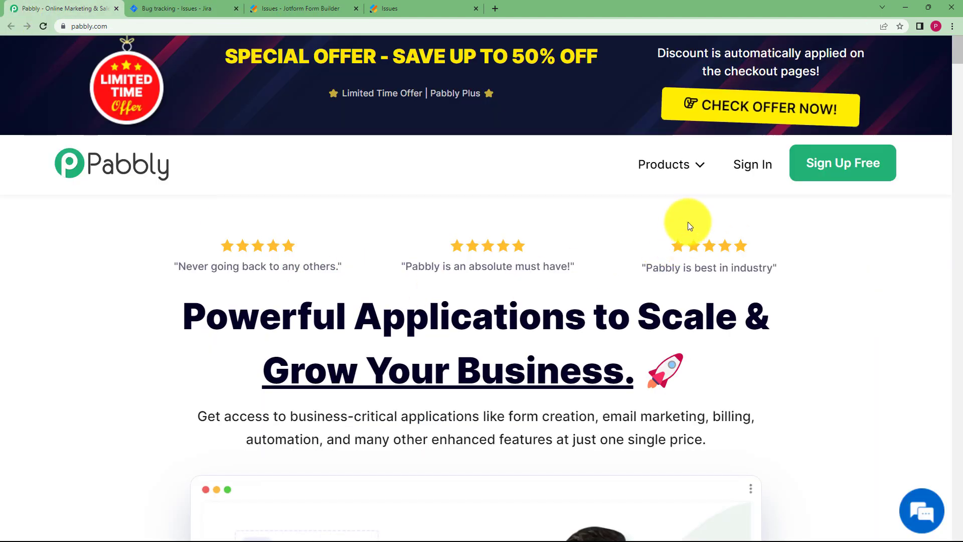
click(746, 172)
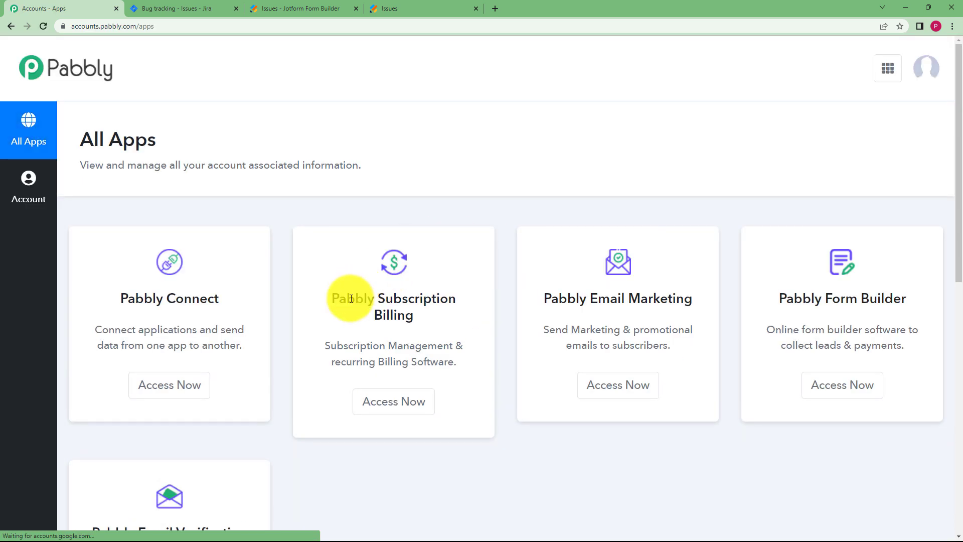
scroll(240, 331, down, 1)
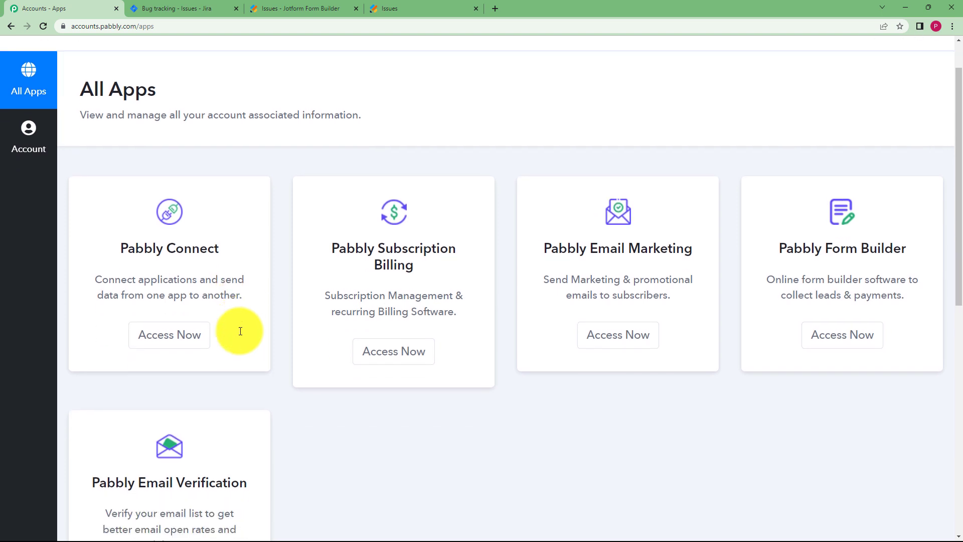
drag(125, 249, 249, 250)
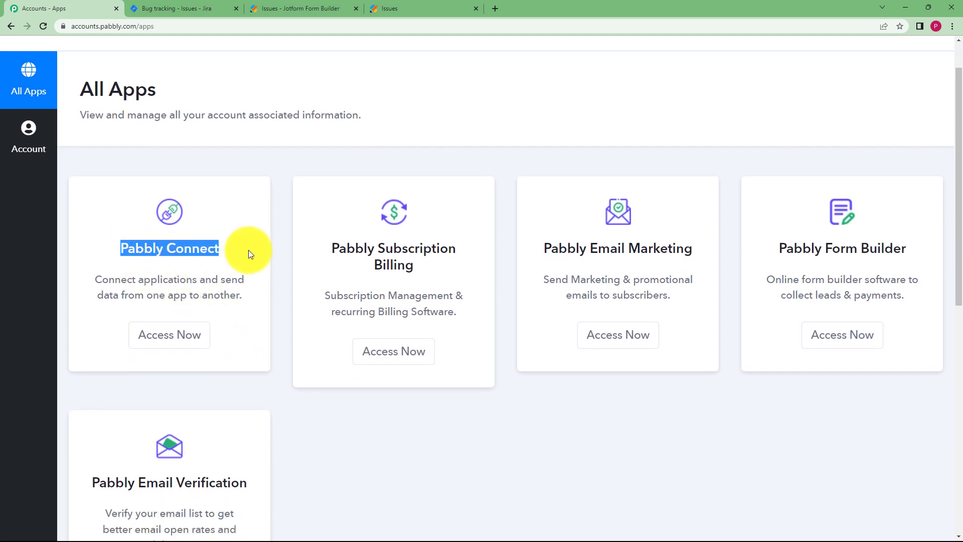
click(184, 334)
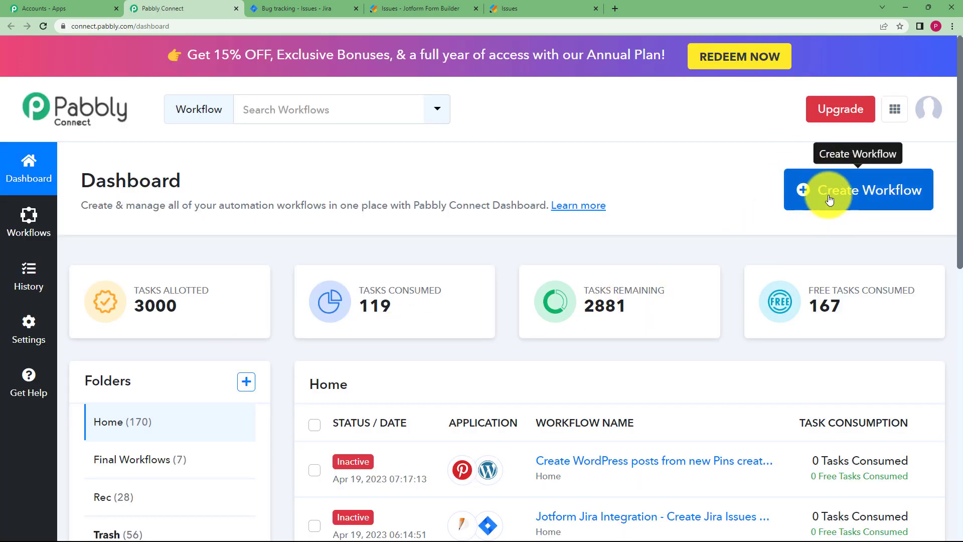
Create a new workflow named "Create Jira Issues from Jotform Submissions"
click(853, 189)
click(336, 300)
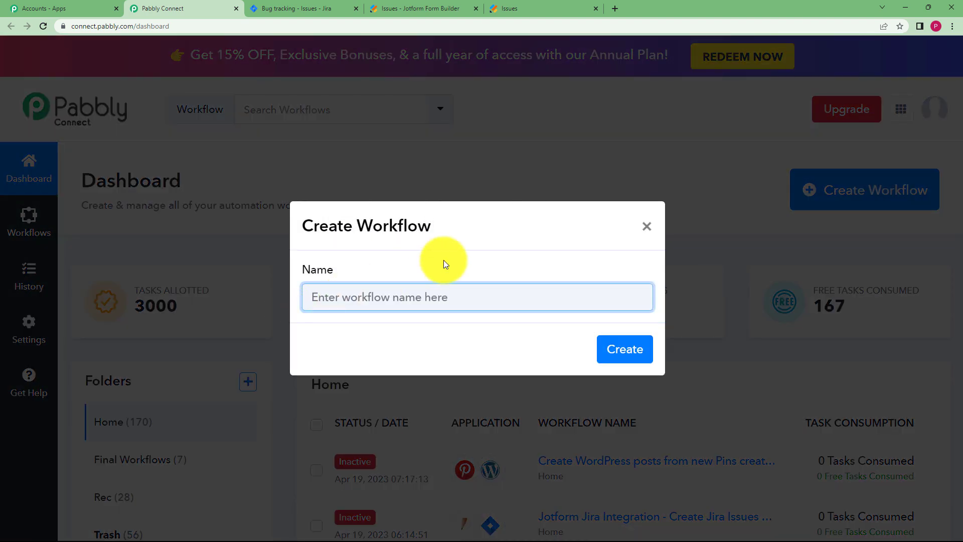
text(Create Jira )
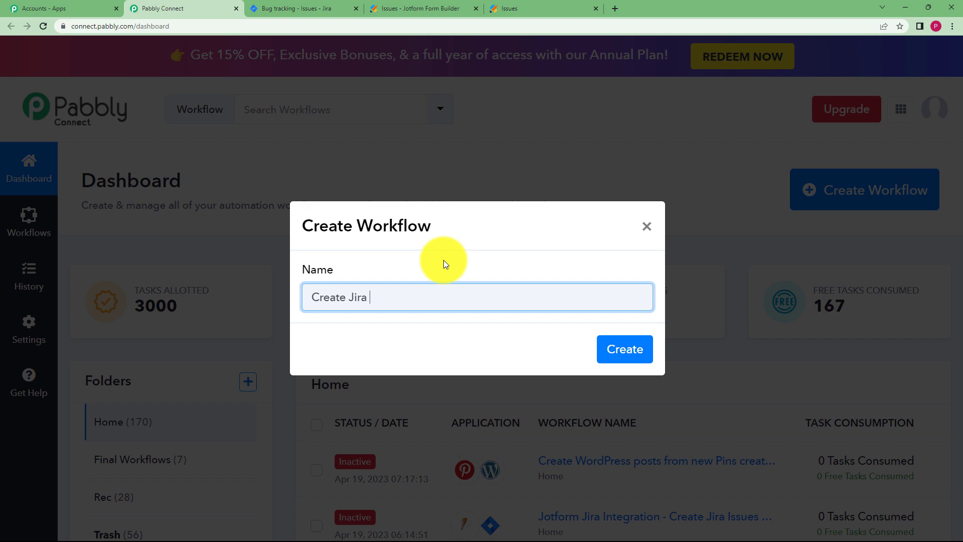
text(Issues from Jotform Submission)
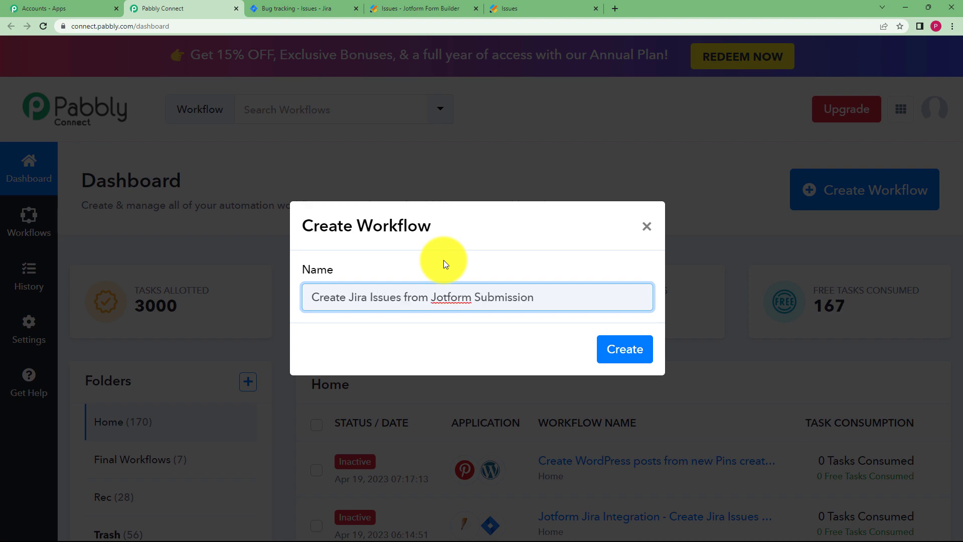
click(614, 348)
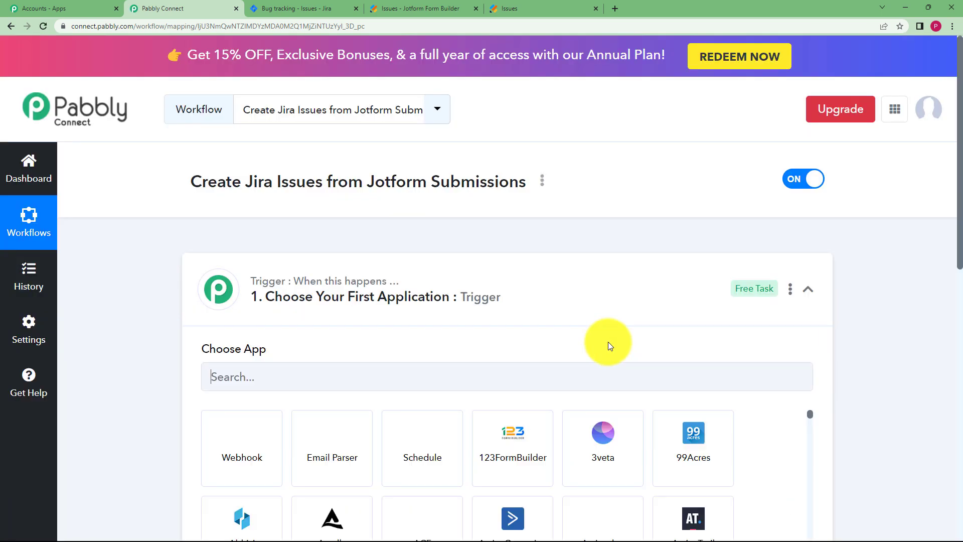
click(535, 297)
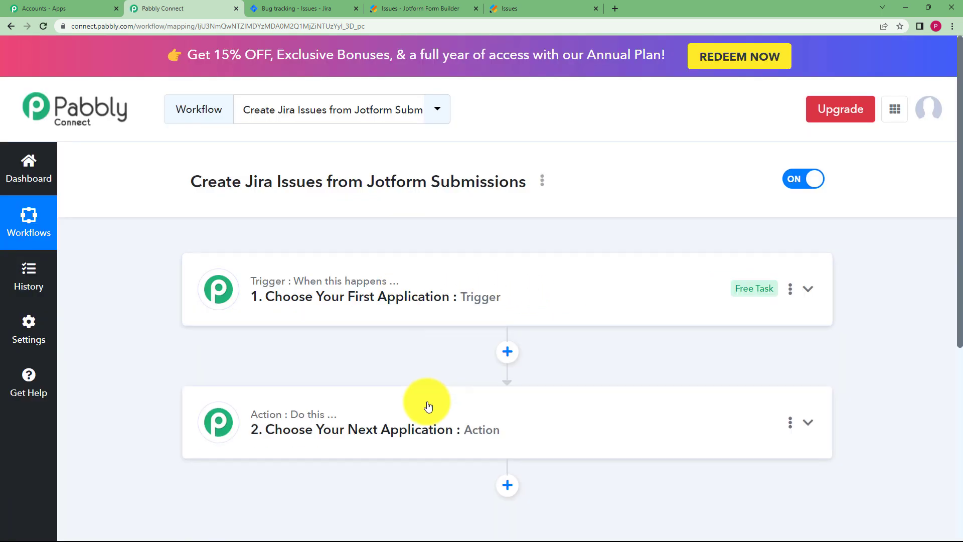
click(350, 286)
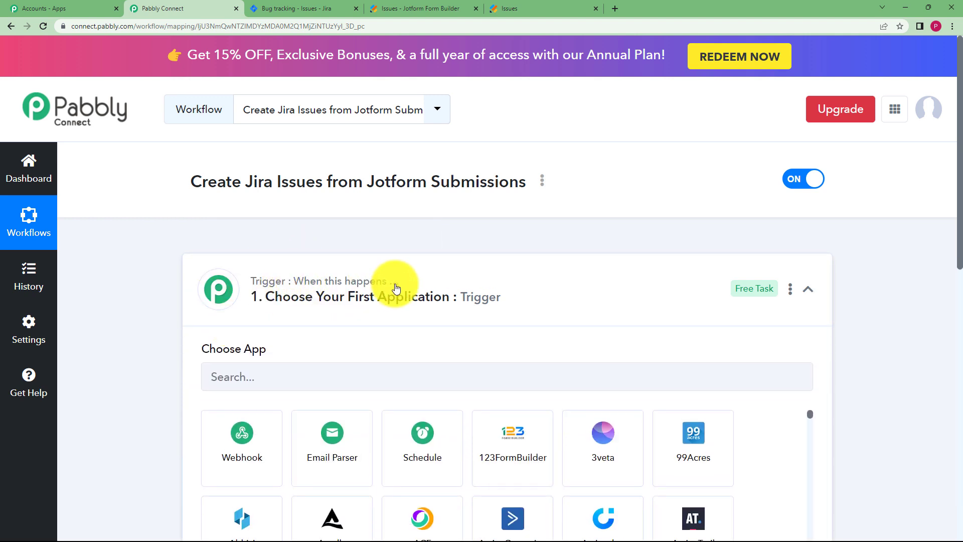
click(335, 296)
click(269, 406)
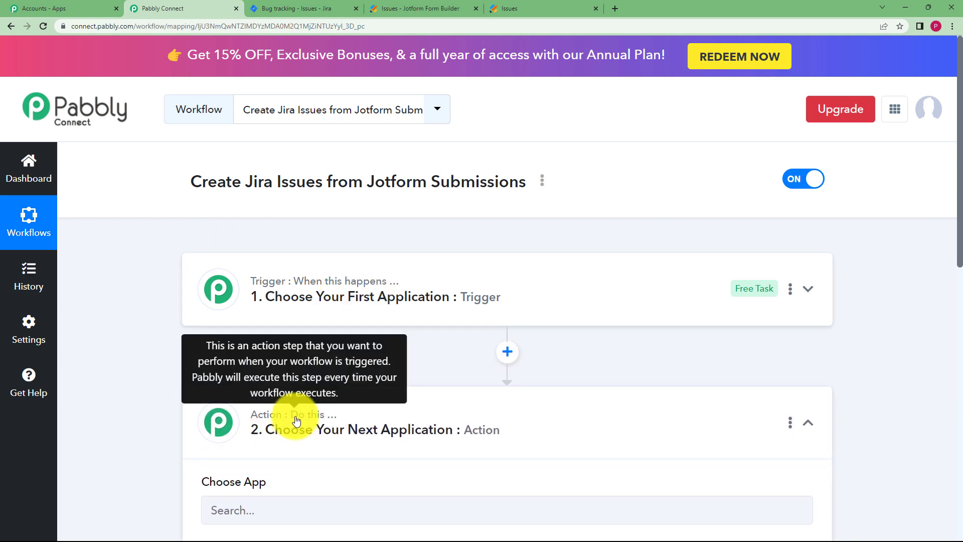
click(321, 416)
click(308, 299)
Set the trigger app to JotForm with the New Response trigger event
click(317, 369)
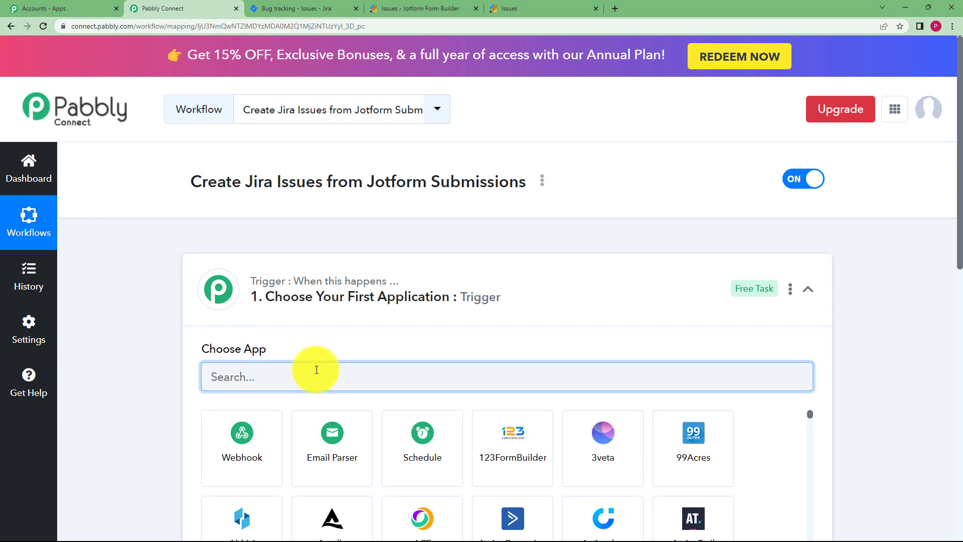
text(Jotfor)
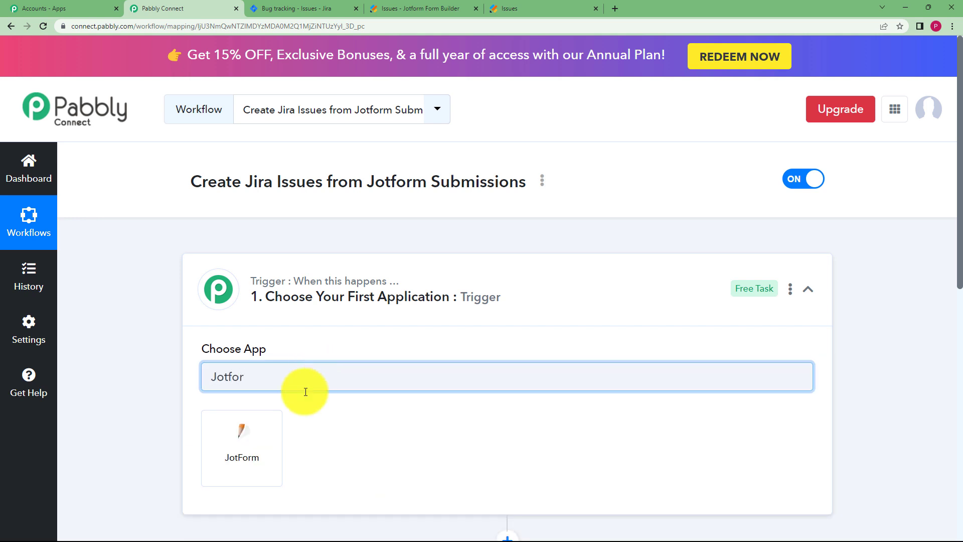
click(247, 454)
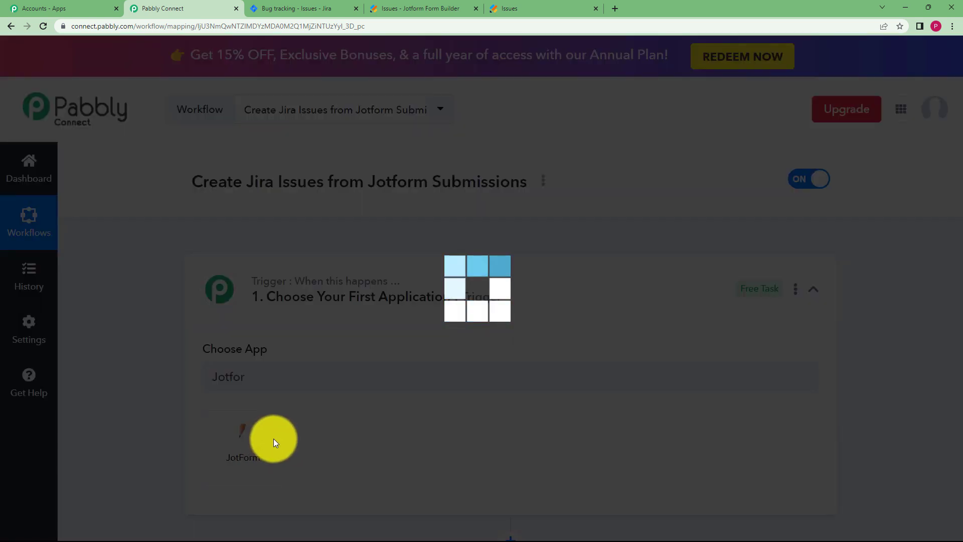
click(232, 437)
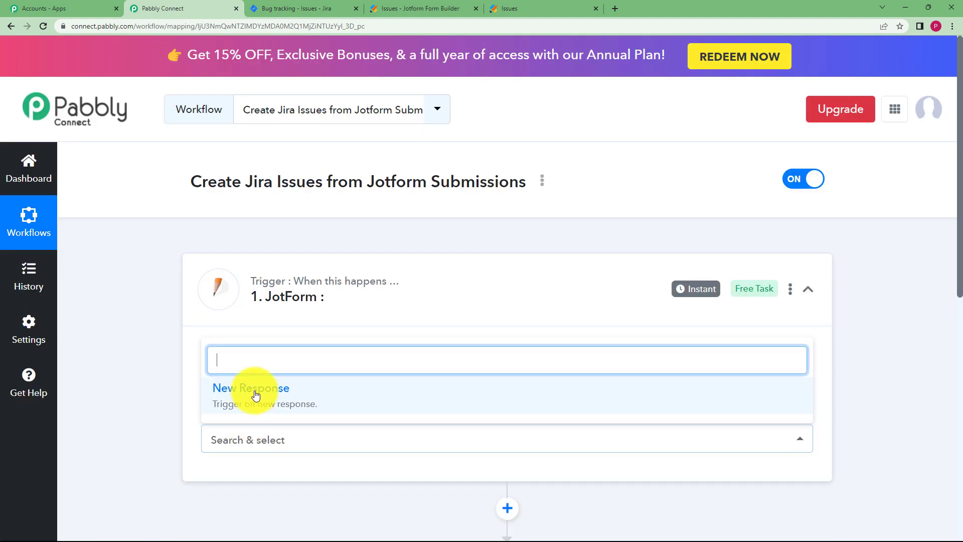
click(254, 393)
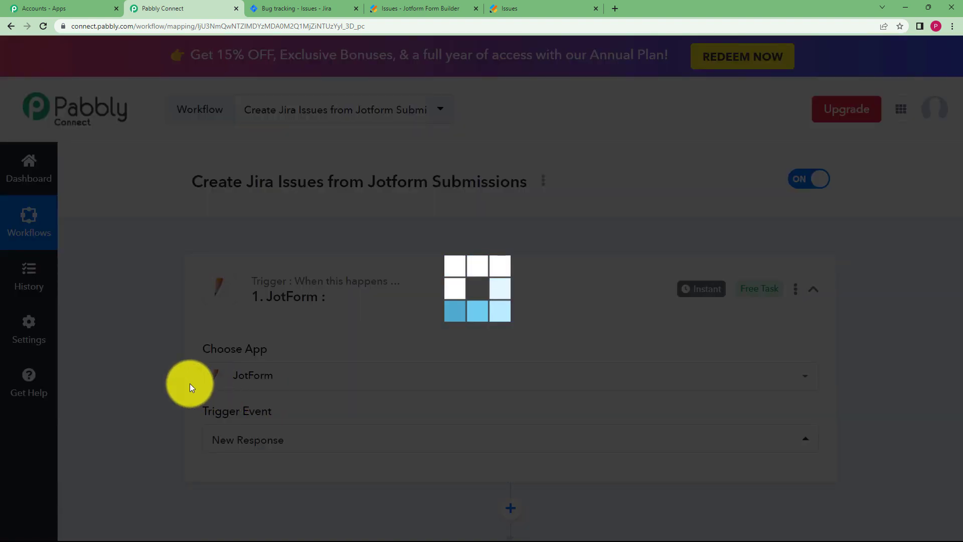
Review the trigger's webhook URL section and the workflow's action step
scroll(155, 370, down, 5)
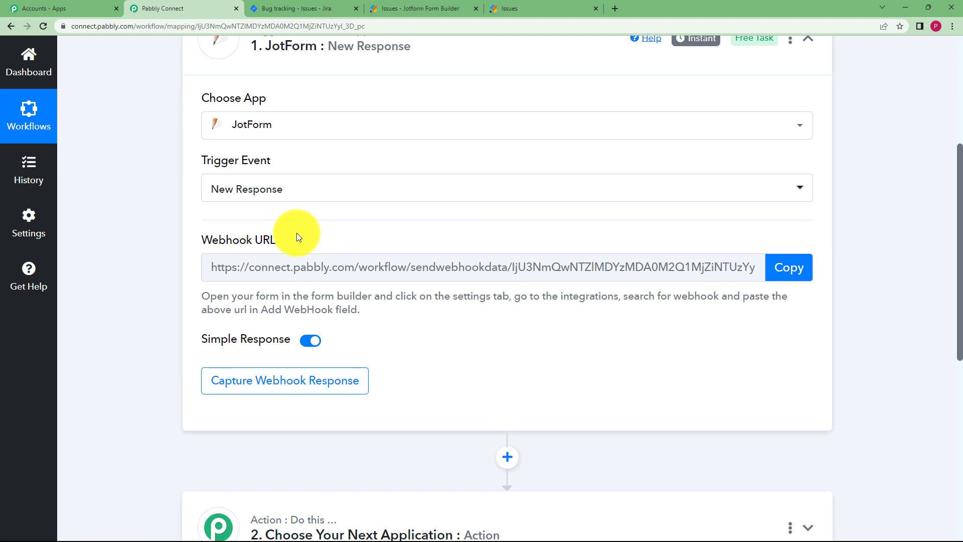
drag(297, 232, 192, 249)
click(340, 224)
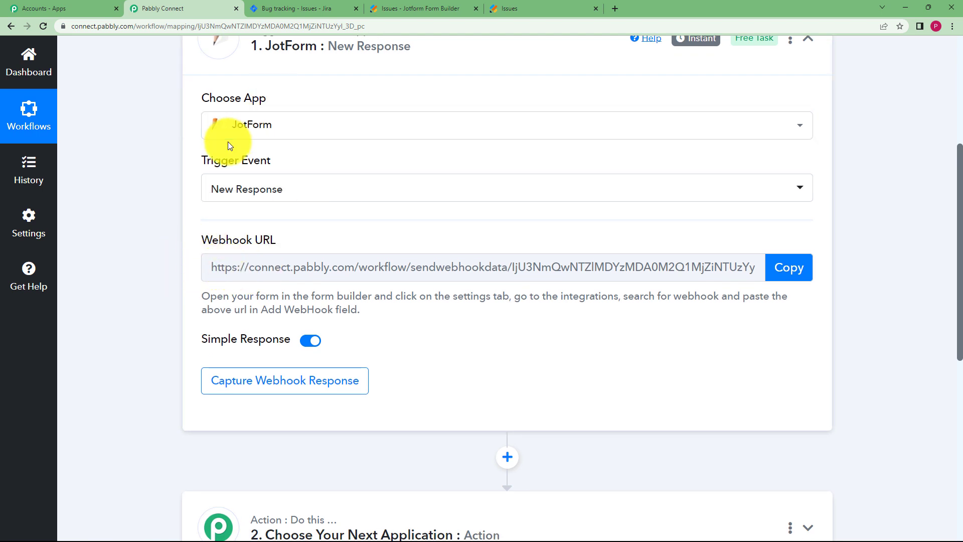
click(389, 9)
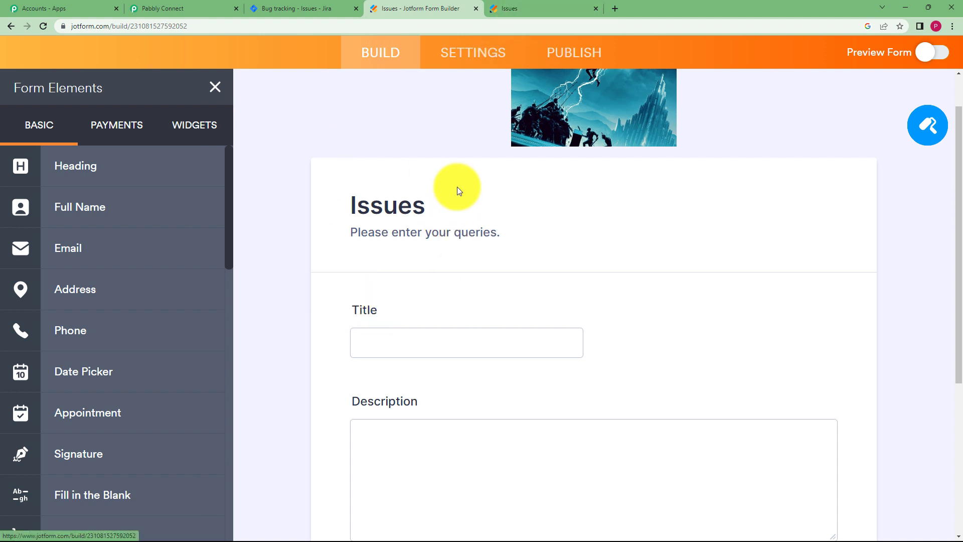
click(208, 8)
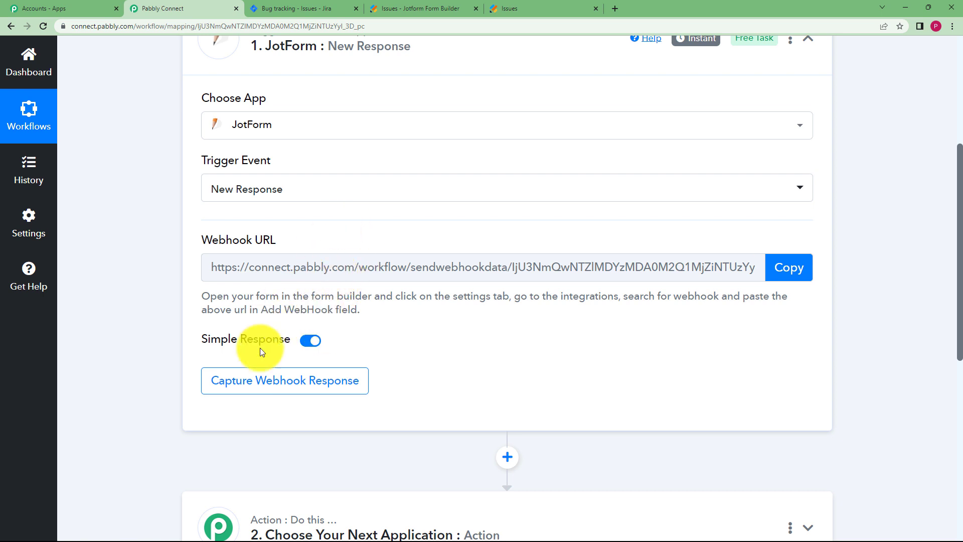
scroll(271, 331, down, 3)
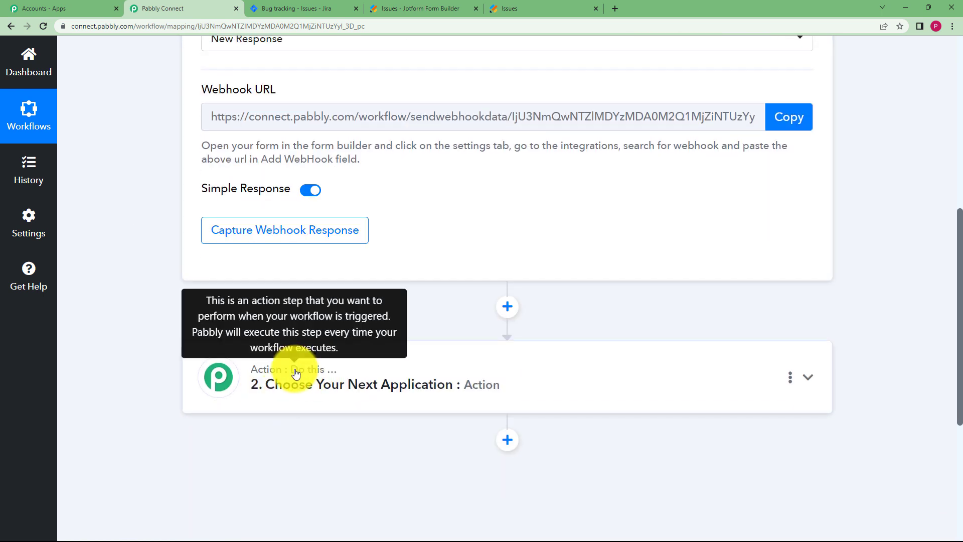
mouse_move(310, 377)
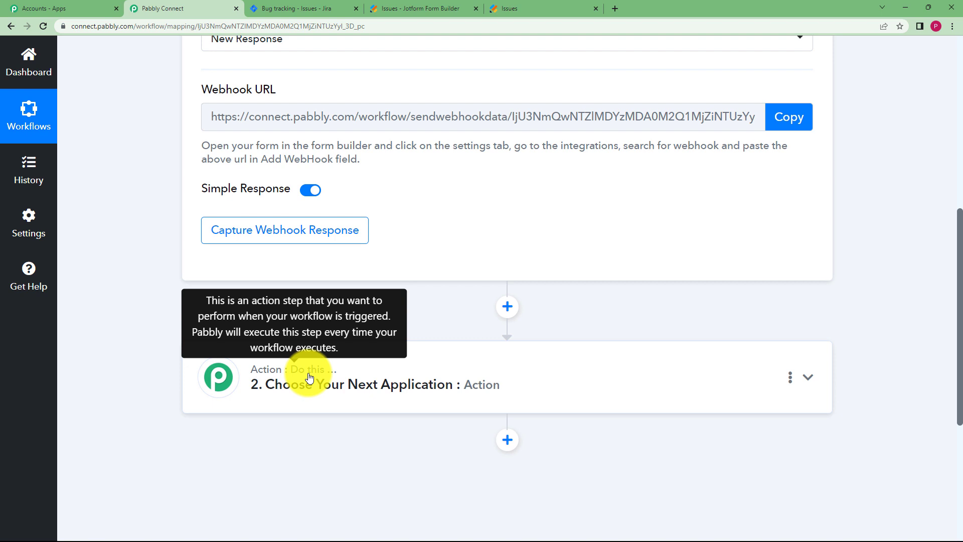
scroll(375, 272, up, 3)
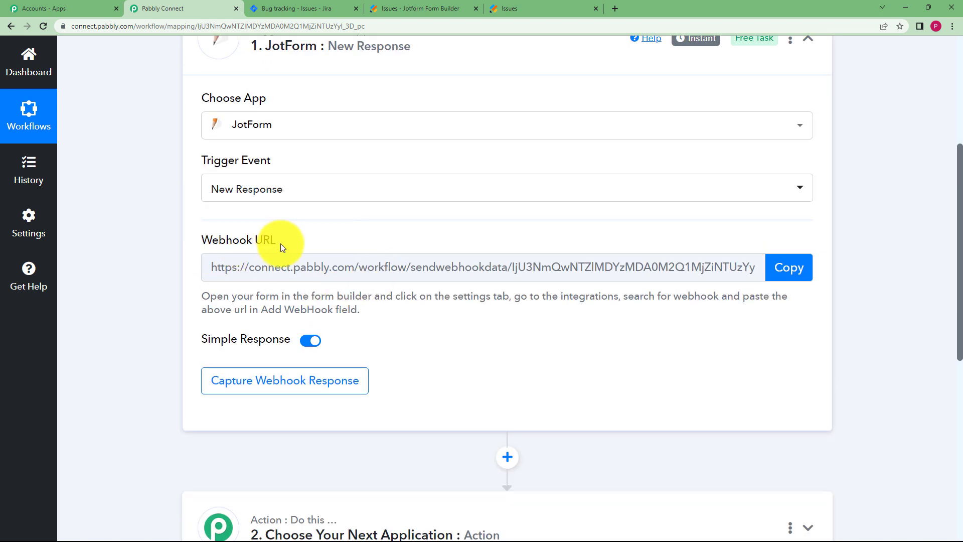
Open the Issues form's integration settings in Jotform and select the WebHooks integration
click(437, 10)
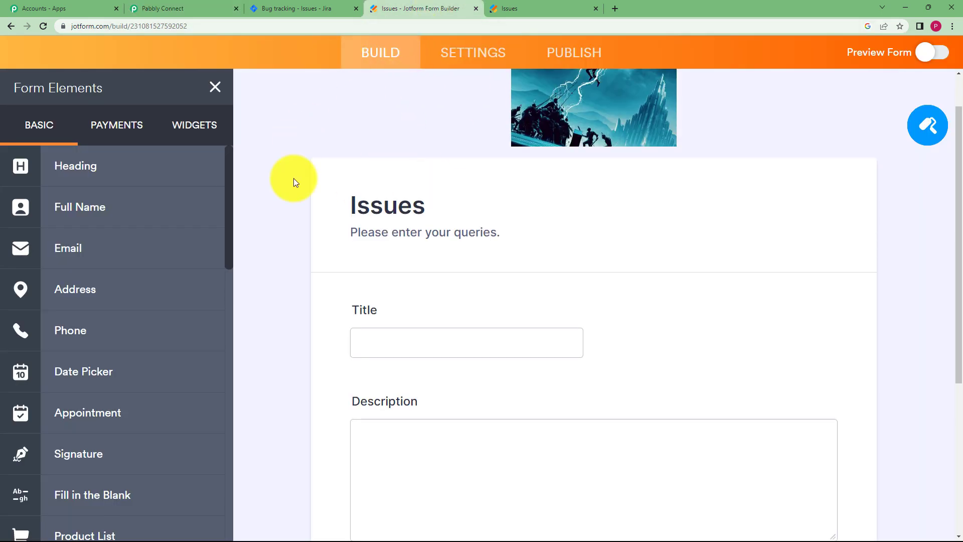
click(488, 54)
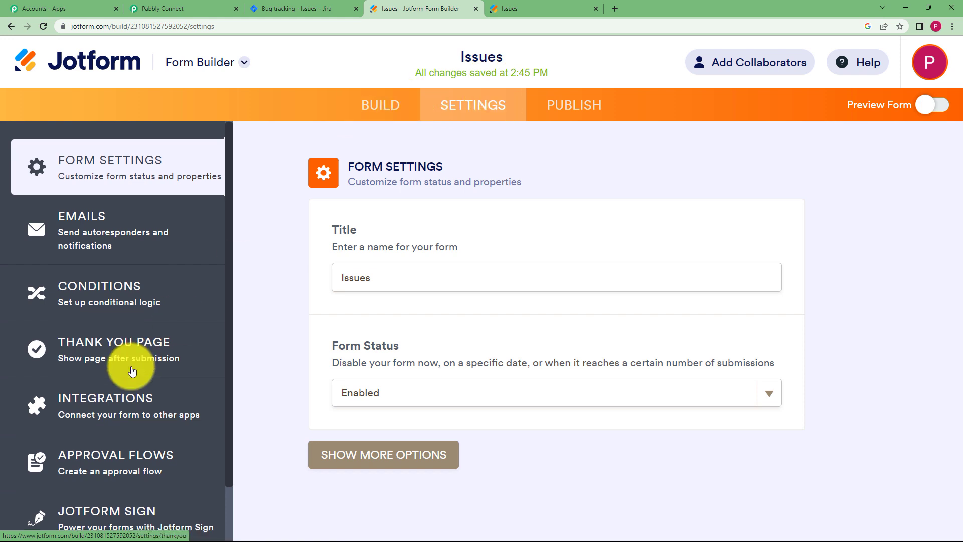
scroll(132, 371, down, 1)
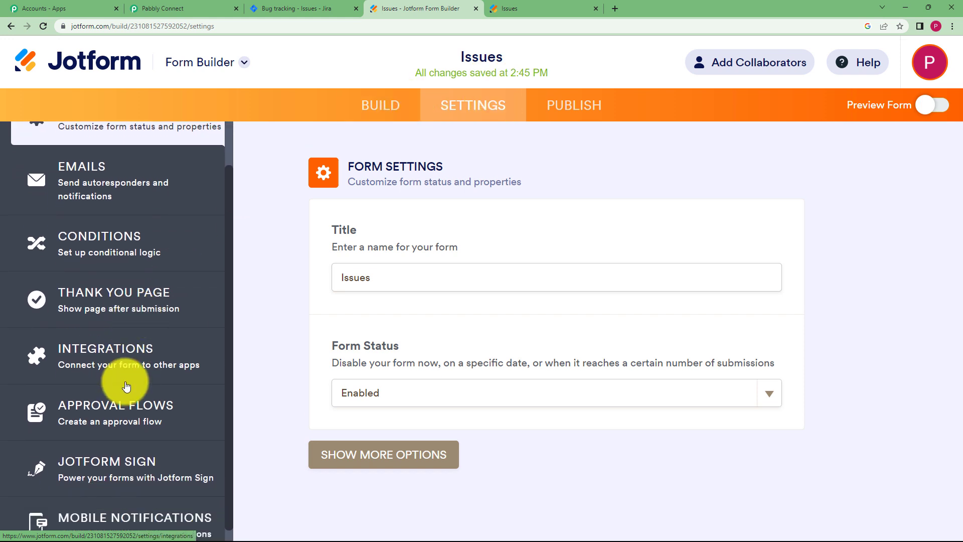
click(100, 364)
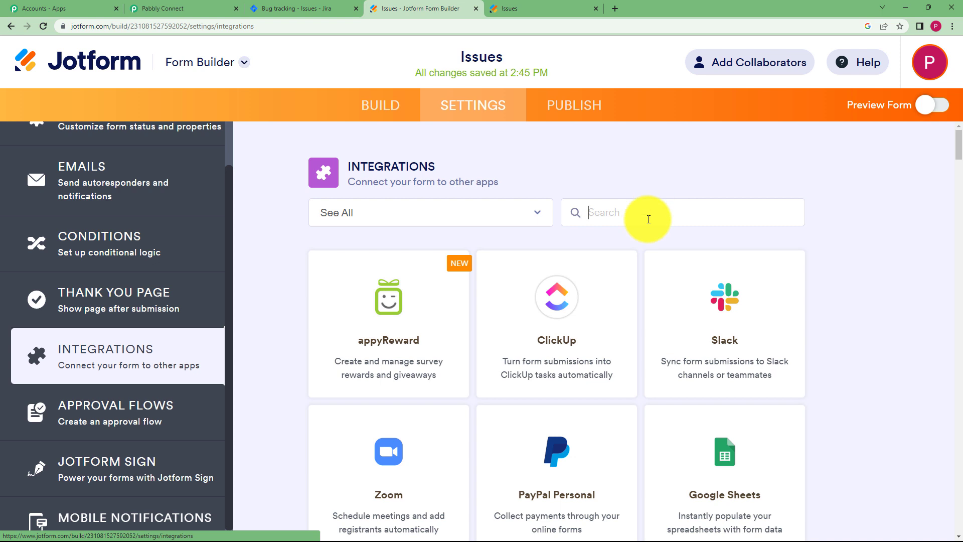
text(web)
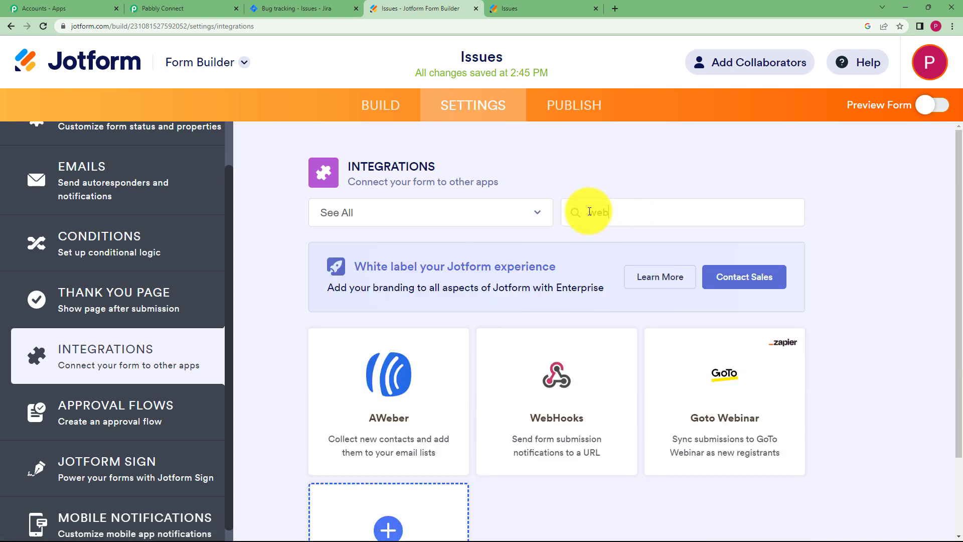
text(hook)
click(384, 384)
Copy the Pabbly trigger's webhook URL, paste it as the form's webhook, and complete the integration
drag(383, 384, 287, 400)
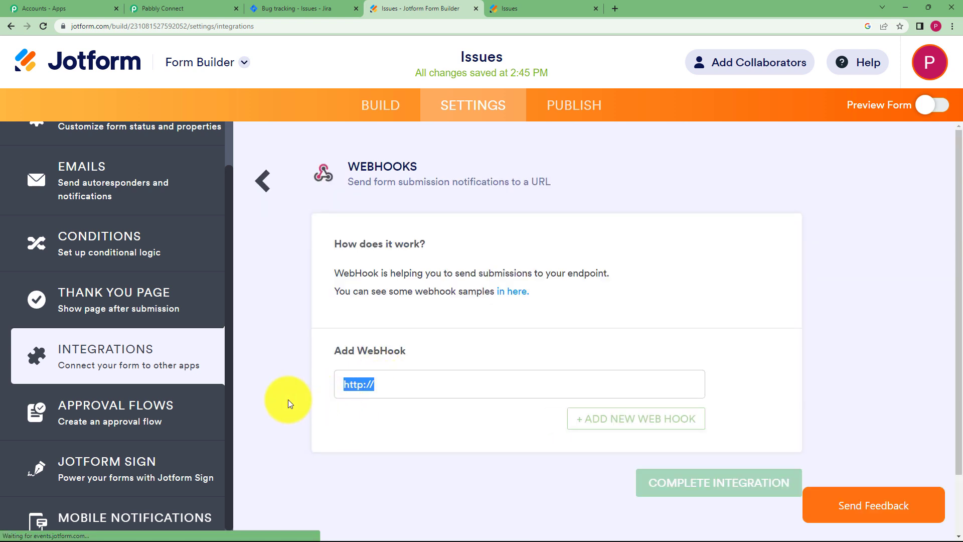
key(BackSpace)
click(181, 8)
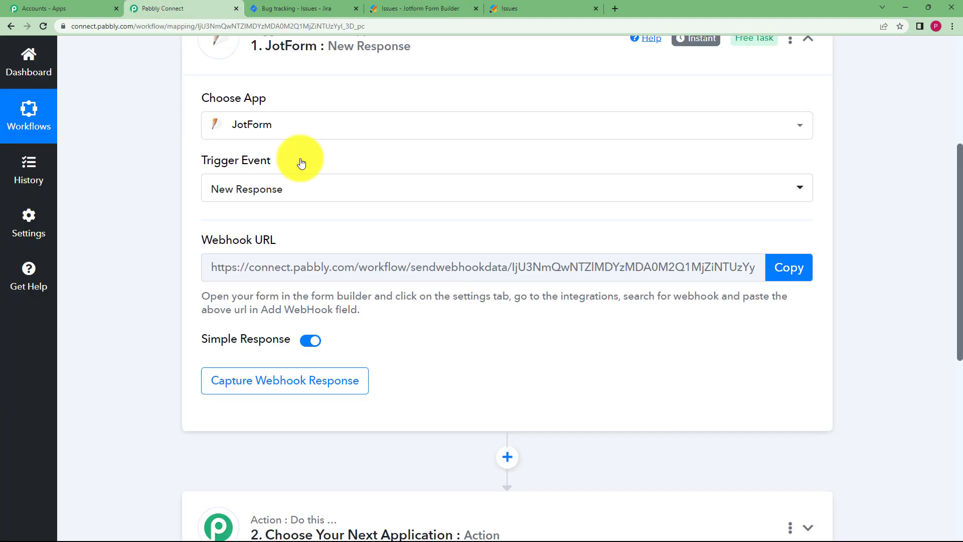
click(790, 266)
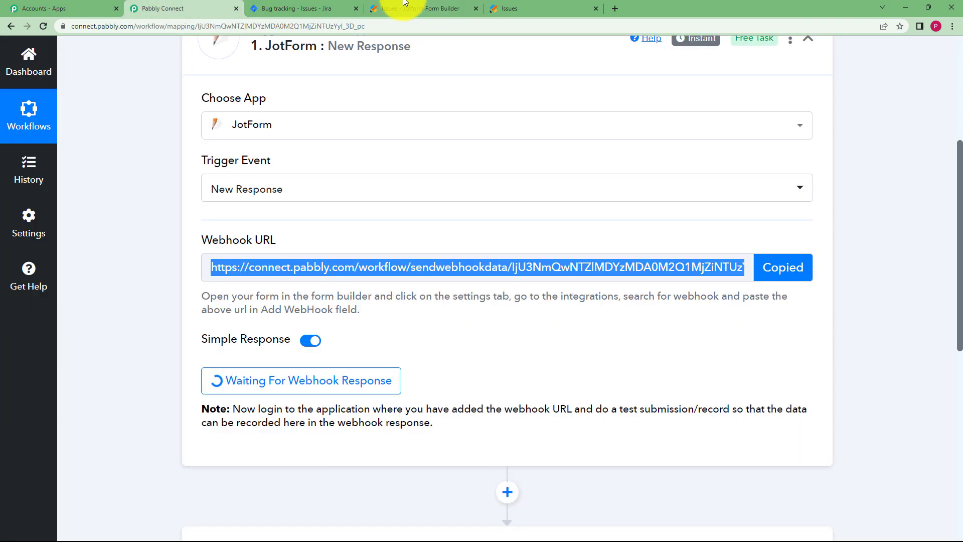
click(399, 7)
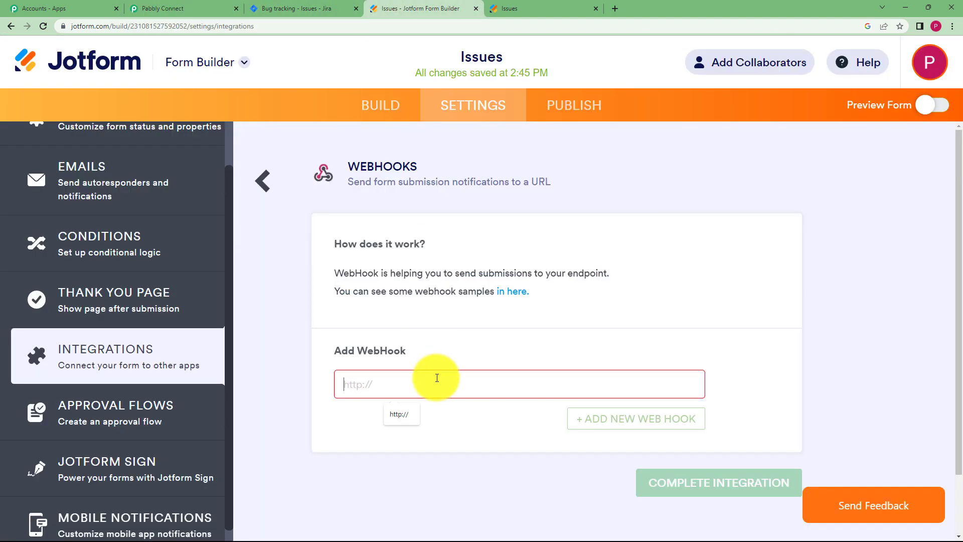
key(ctrl+v)
click(665, 481)
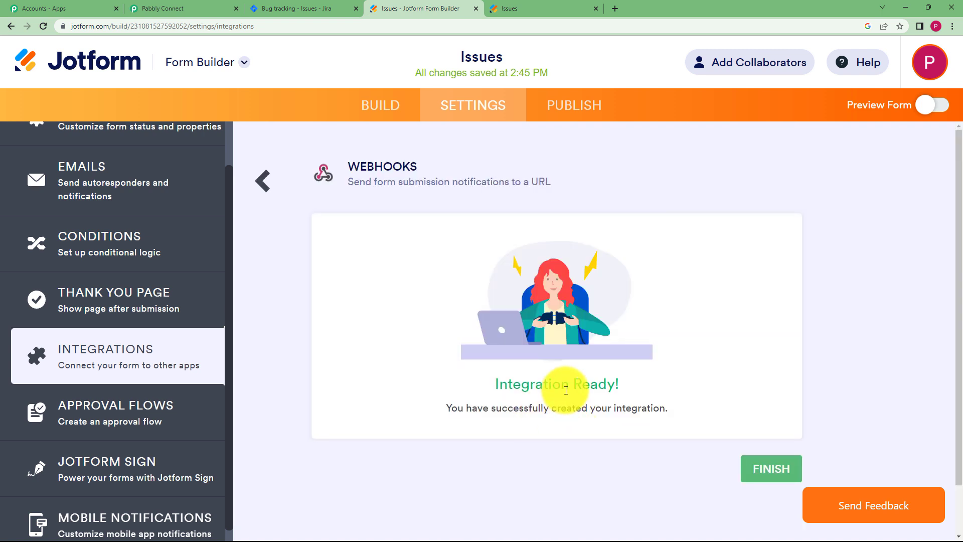
Finish the WebHooks integration and open the live Issues form
click(771, 469)
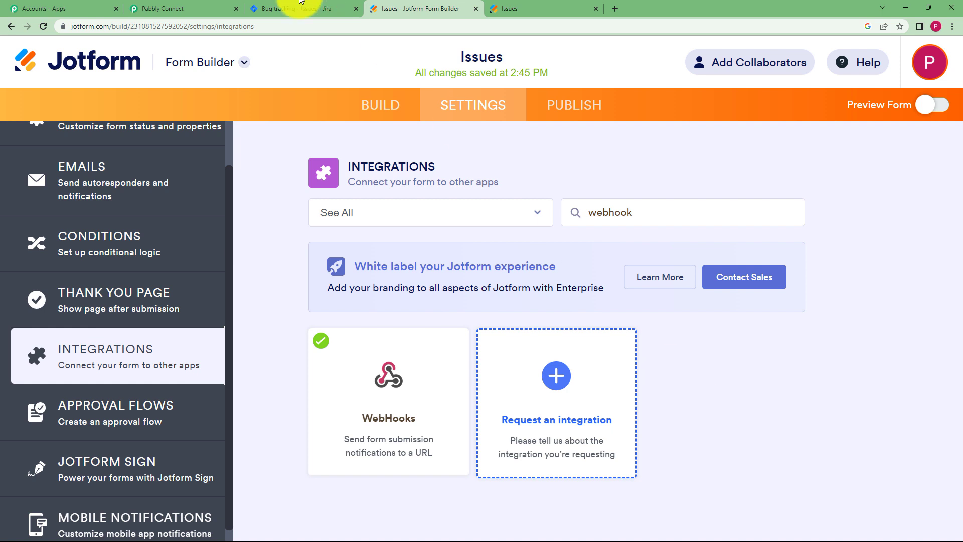
click(155, 8)
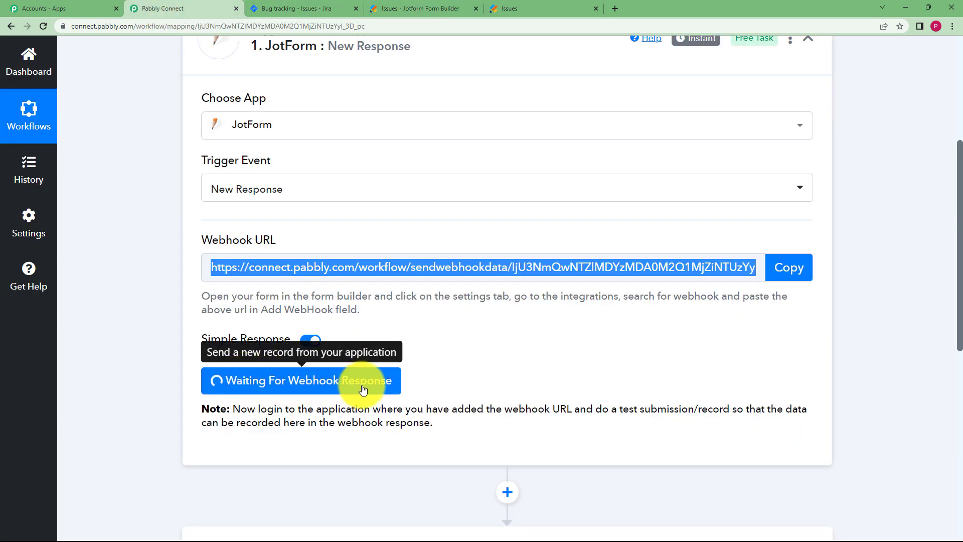
click(557, 8)
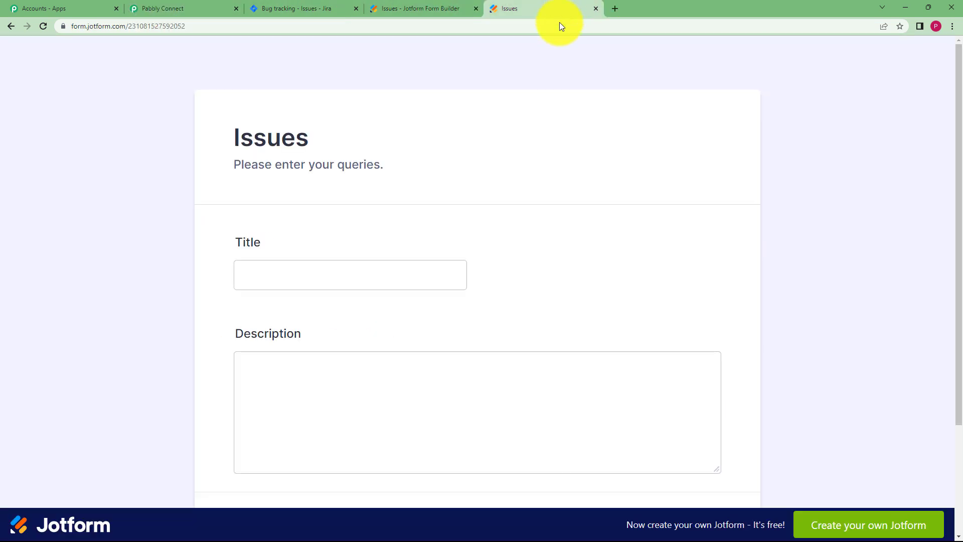
scroll(377, 348, down, 2)
scroll(378, 349, up, 1)
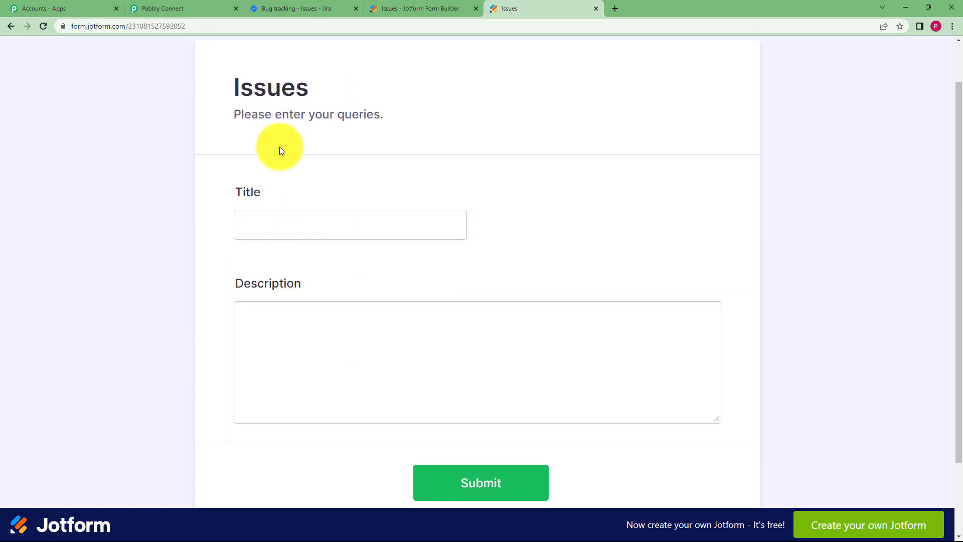
click(186, 8)
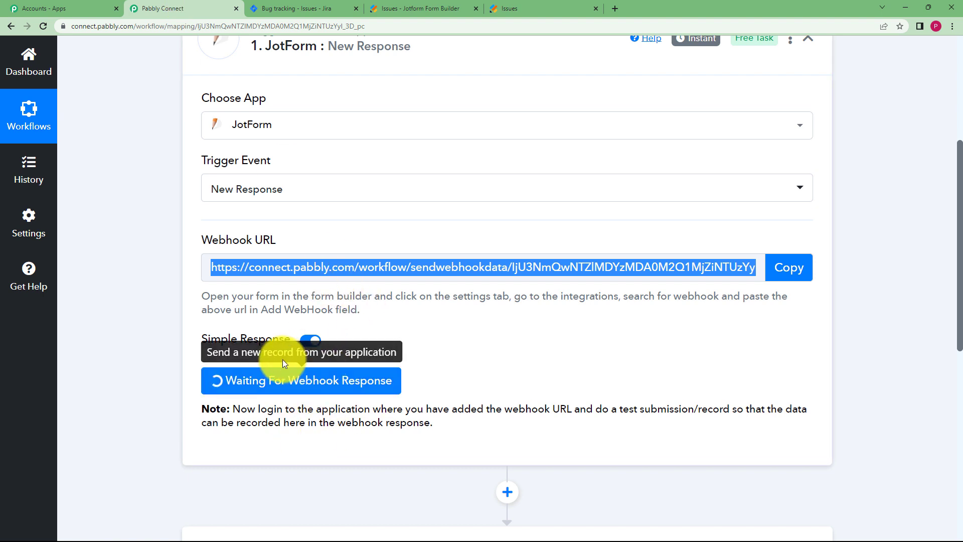
click(523, 6)
Submit a test response titled "Service Disrupted" with the description "The DTH Service has been disrupted due to fault in the wiring. Please look into the problem"
click(390, 225)
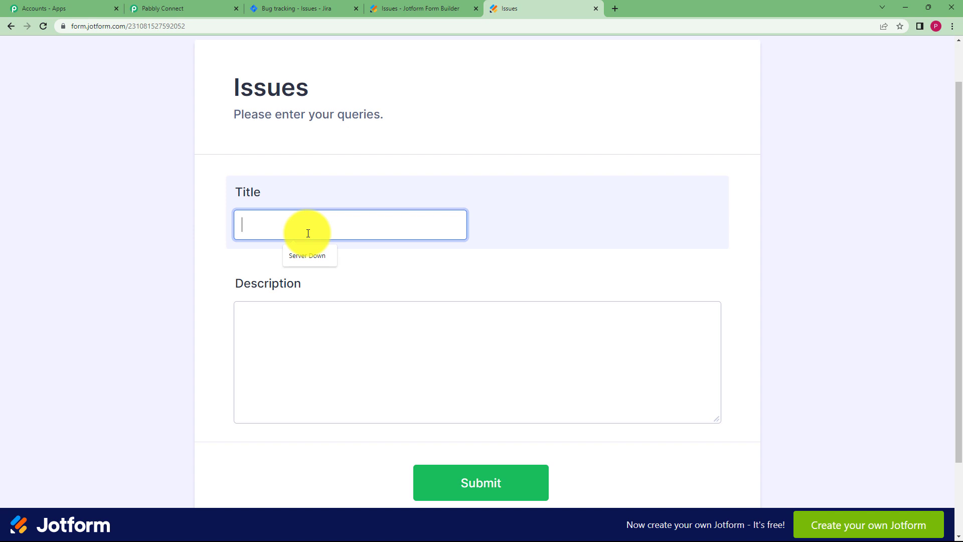
key(ctrl+v)
click(303, 319)
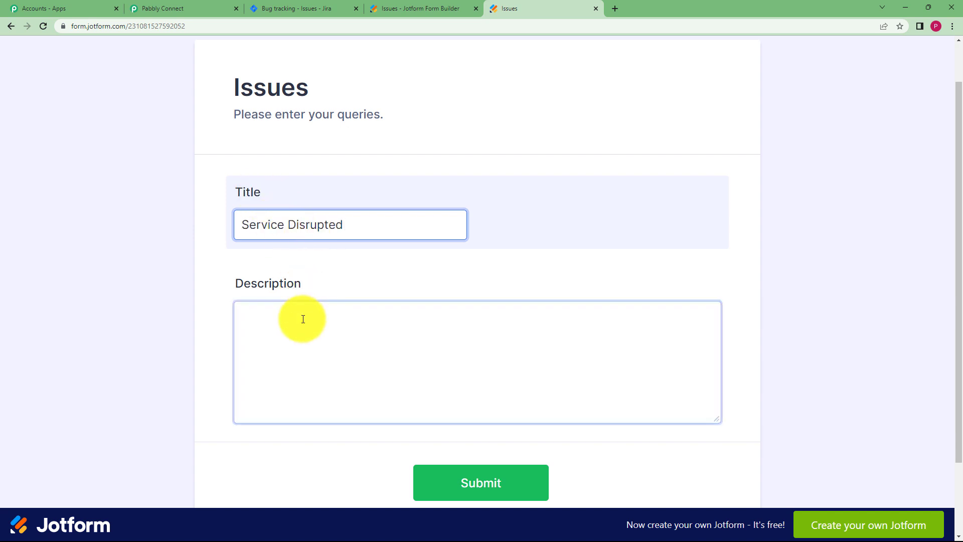
click(303, 319)
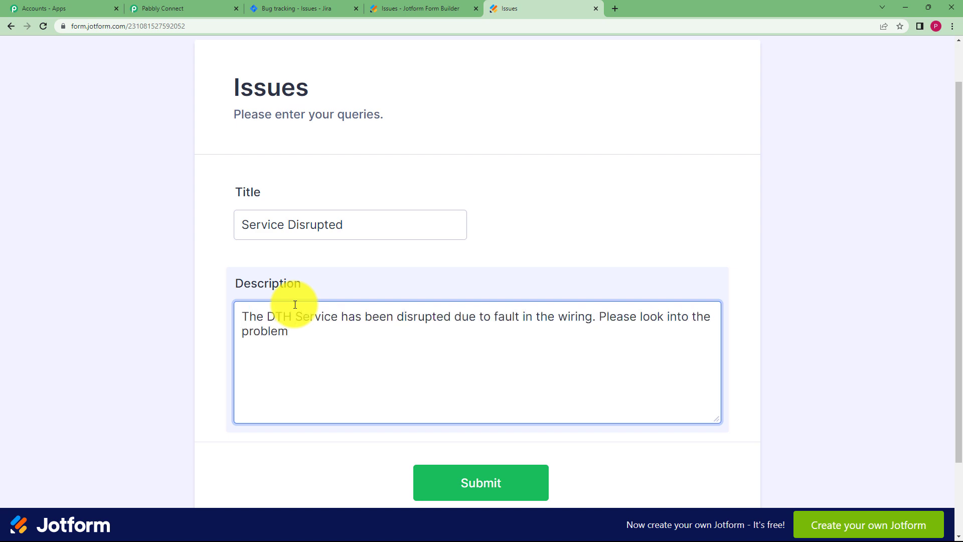
click(467, 487)
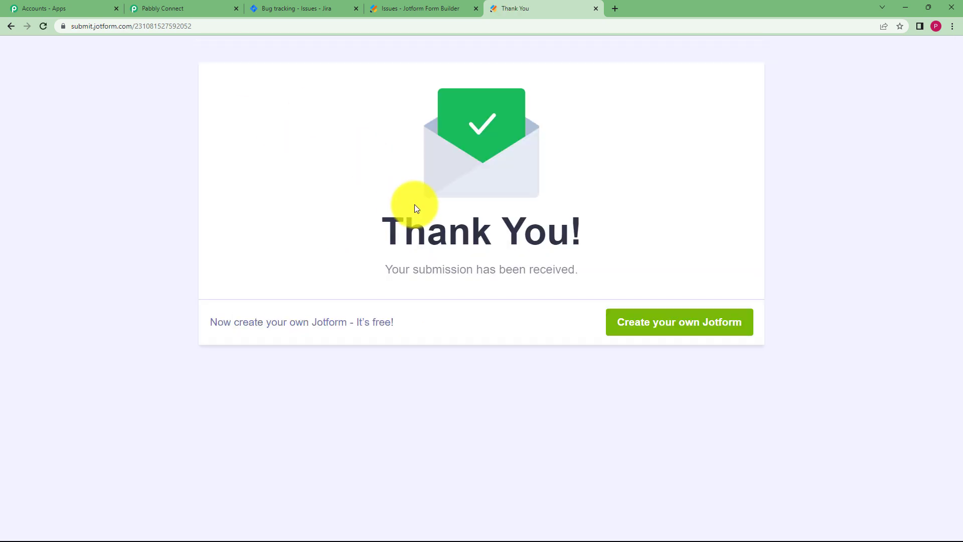
Review the response fields captured by the Pabbly trigger step from the test submission
click(160, 4)
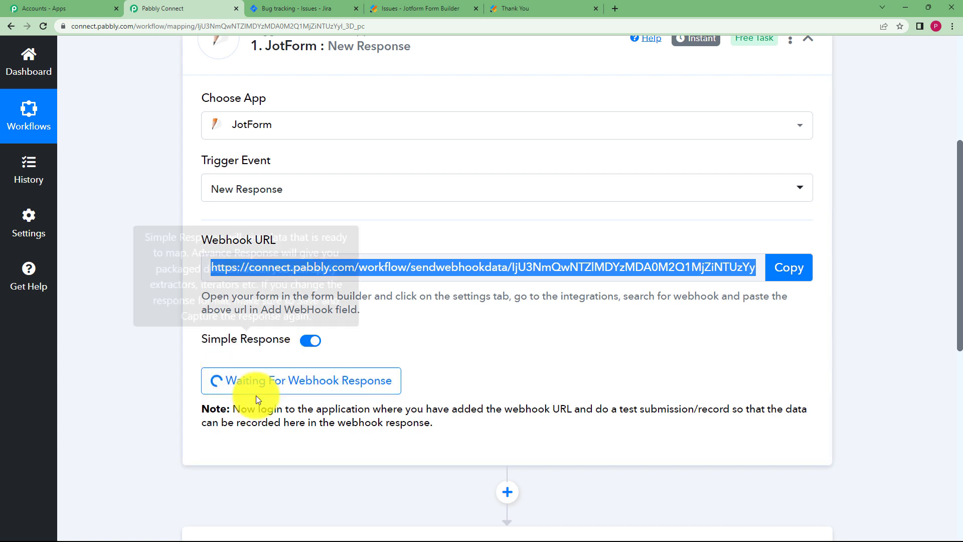
scroll(191, 339, down, 3)
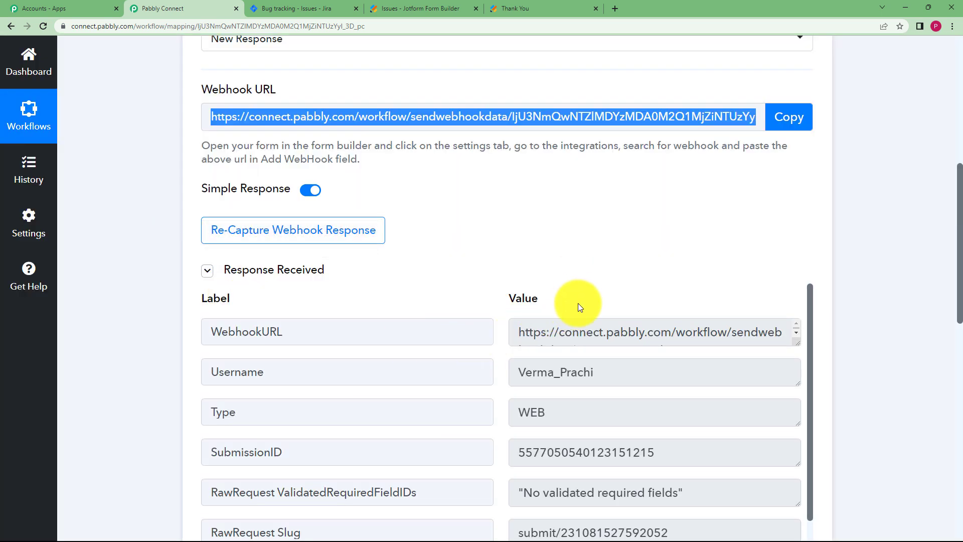
scroll(562, 324, down, 2)
scroll(577, 329, up, 2)
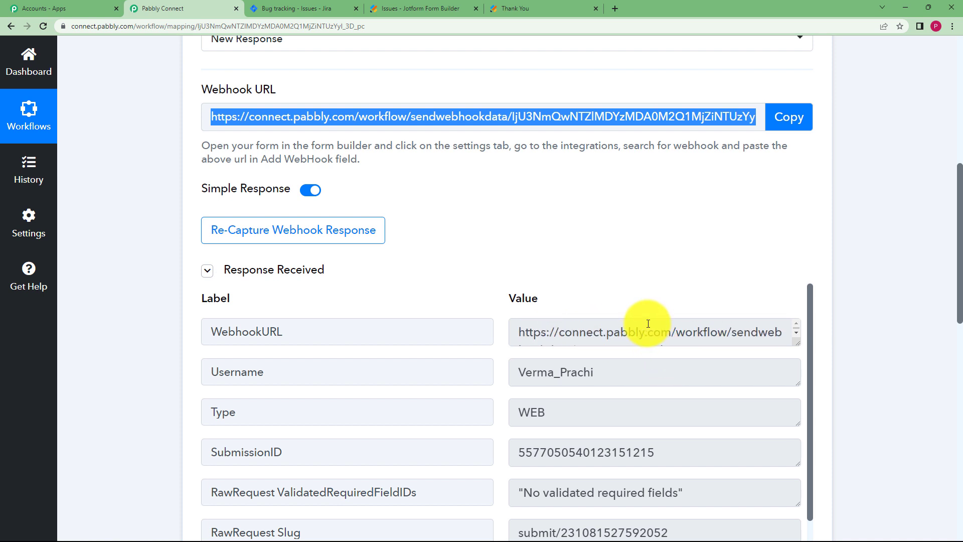
drag(640, 360, 472, 382)
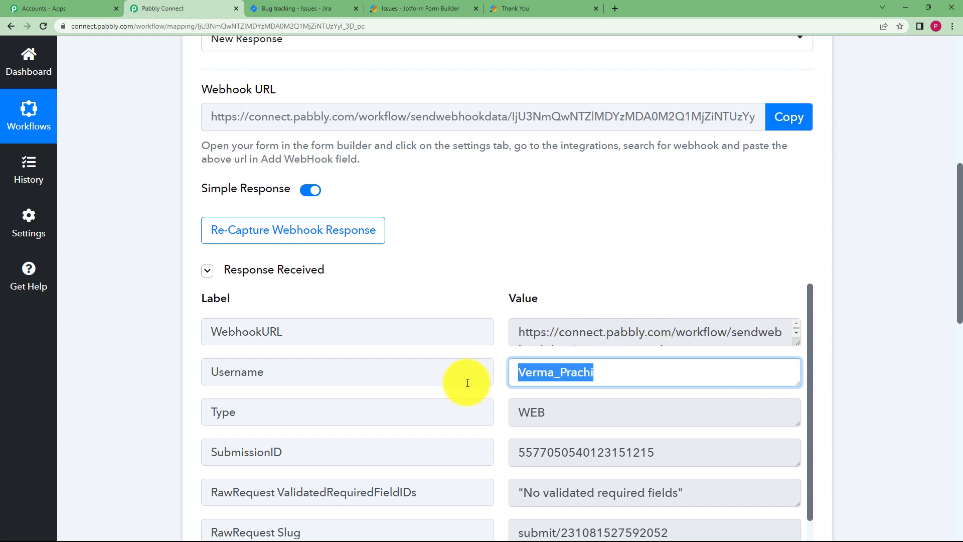
click(507, 402)
scroll(475, 377, down, 3)
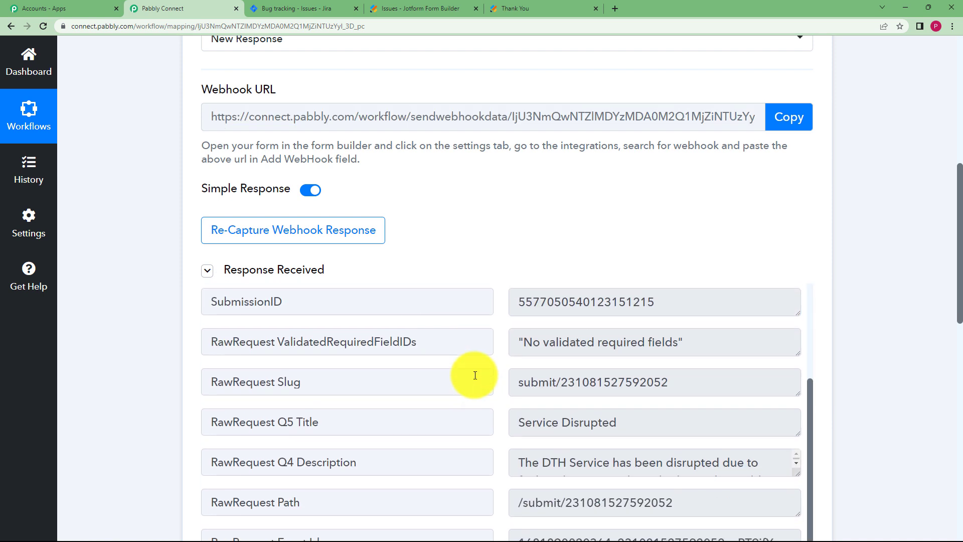
scroll(622, 316, down, 1)
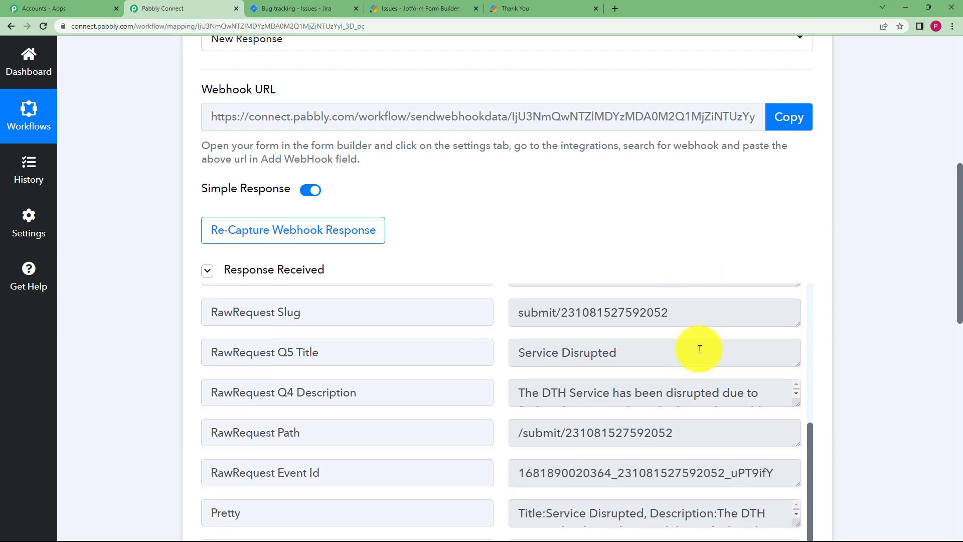
scroll(698, 348, down, 1)
drag(652, 302, 724, 371)
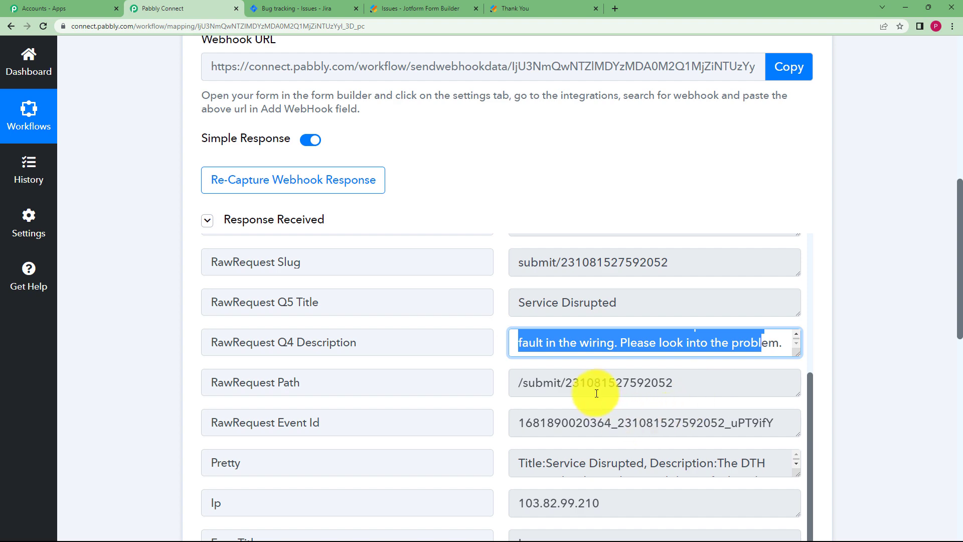
scroll(596, 393, down, 5)
scroll(576, 341, up, 4)
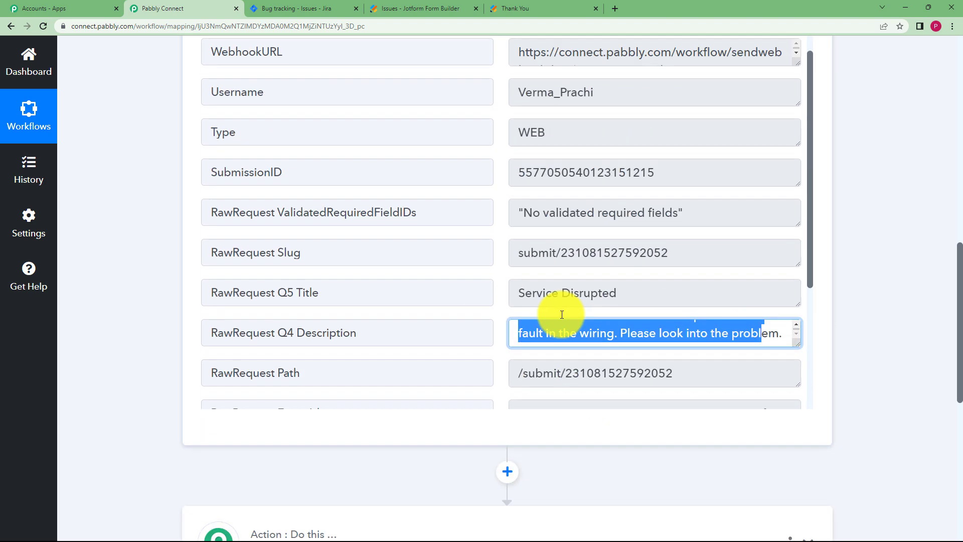
scroll(557, 316, up, 1)
scroll(183, 301, up, 9)
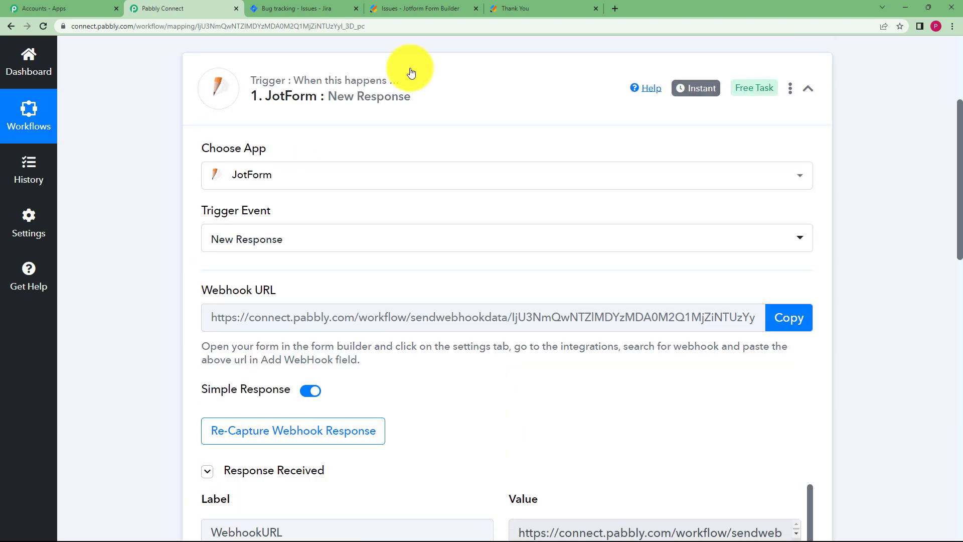
Open the action step's app chooser and check the Bug tracking issues list in Jira
click(409, 88)
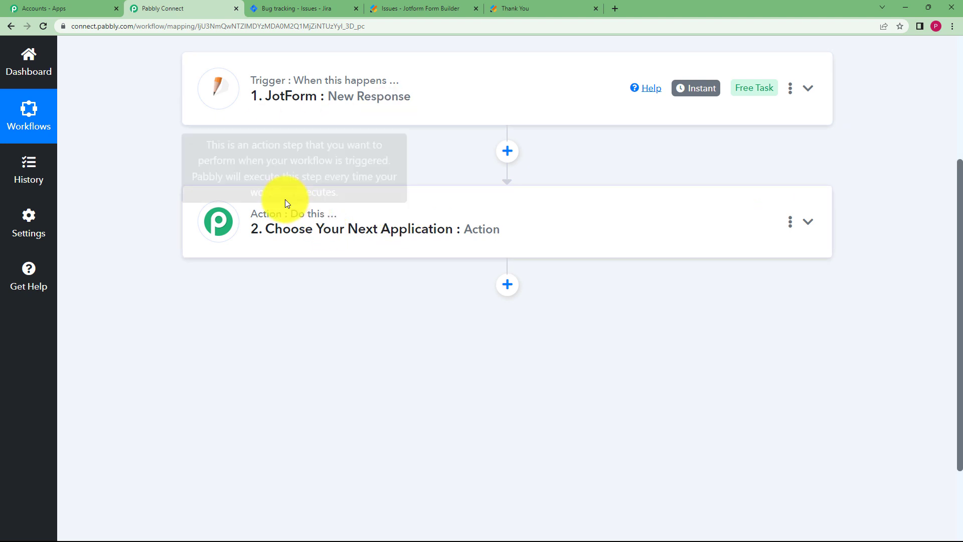
click(502, 206)
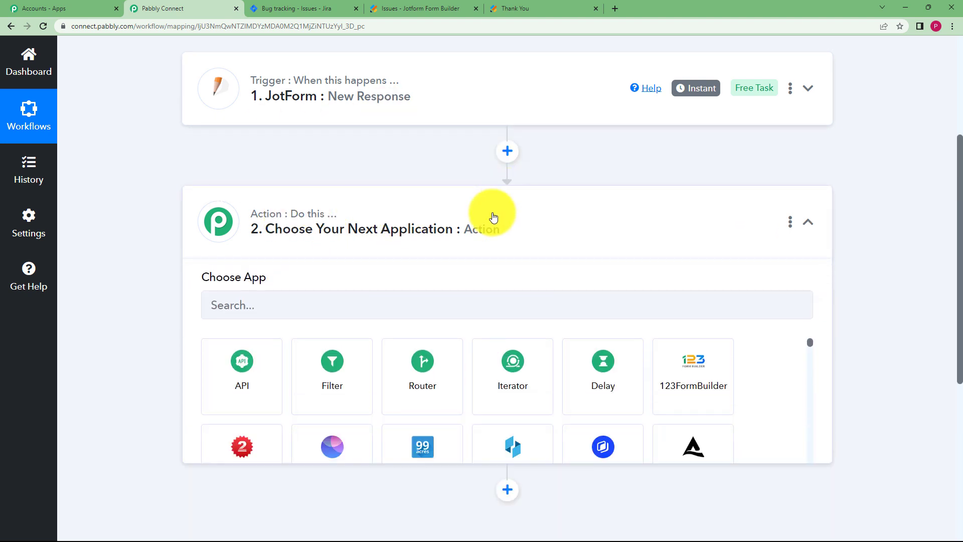
click(353, 310)
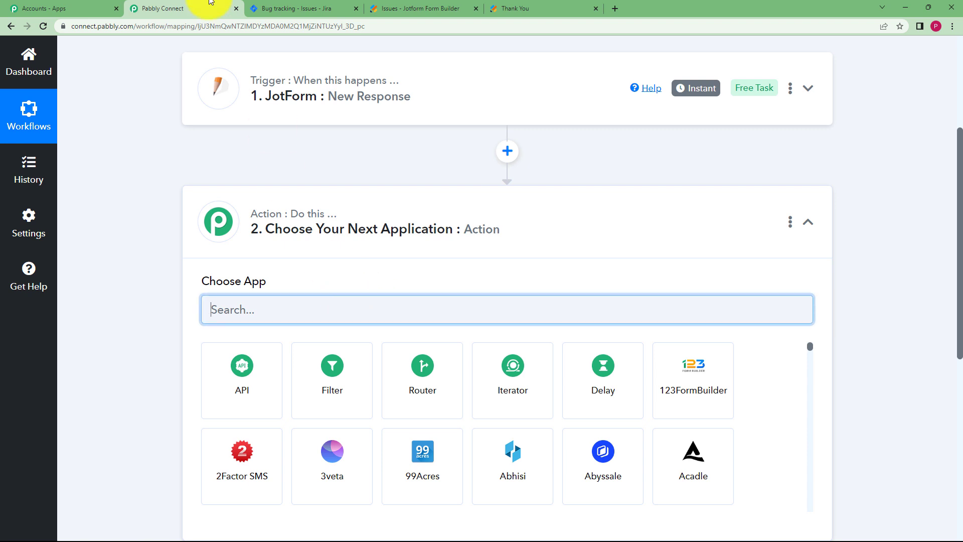
click(268, 10)
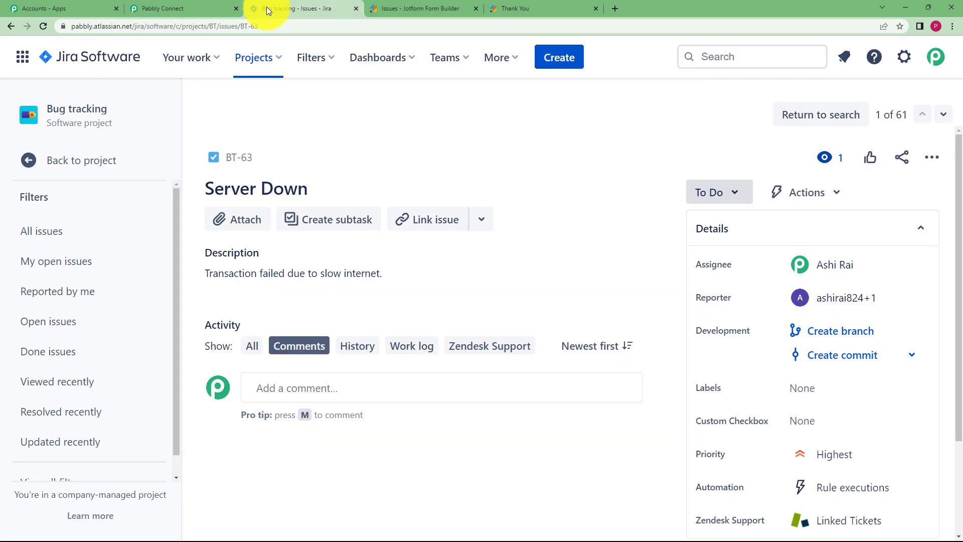
click(11, 26)
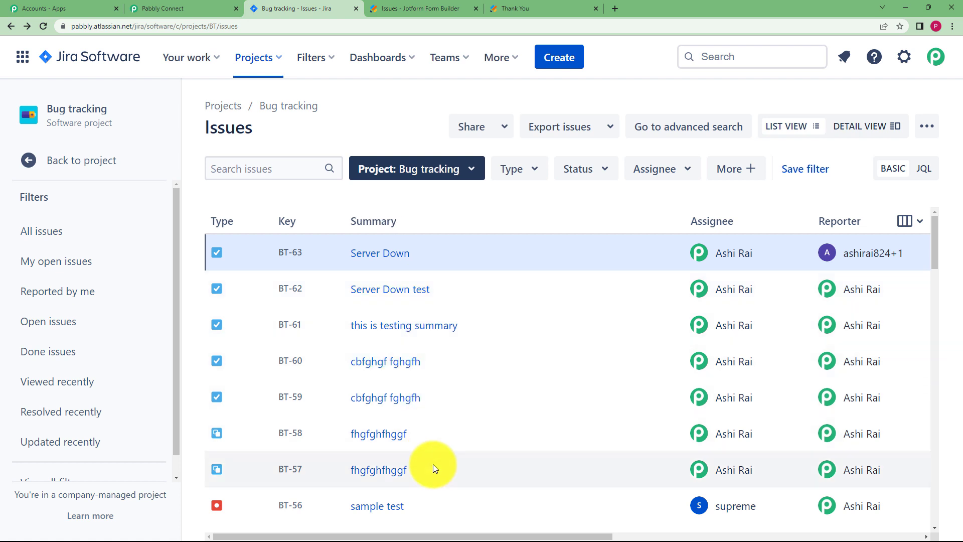
mouse_move(737, 257)
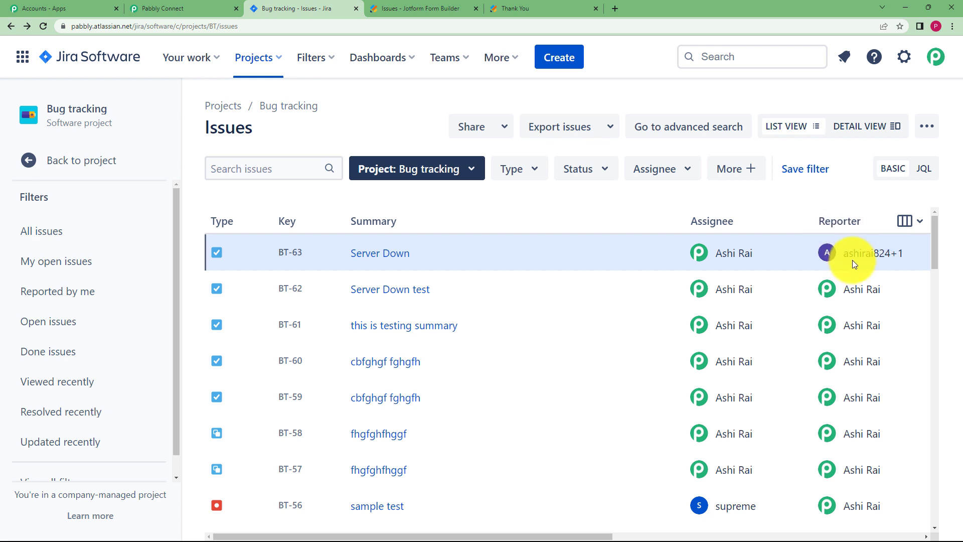
click(194, 9)
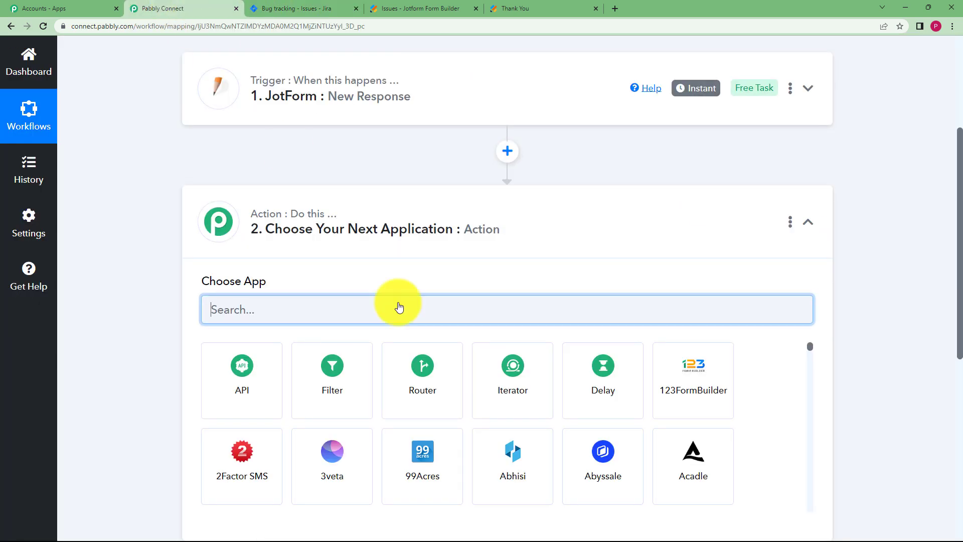
Search for Jira and choose Jira Software as the action step's app
click(354, 315)
text(jir)
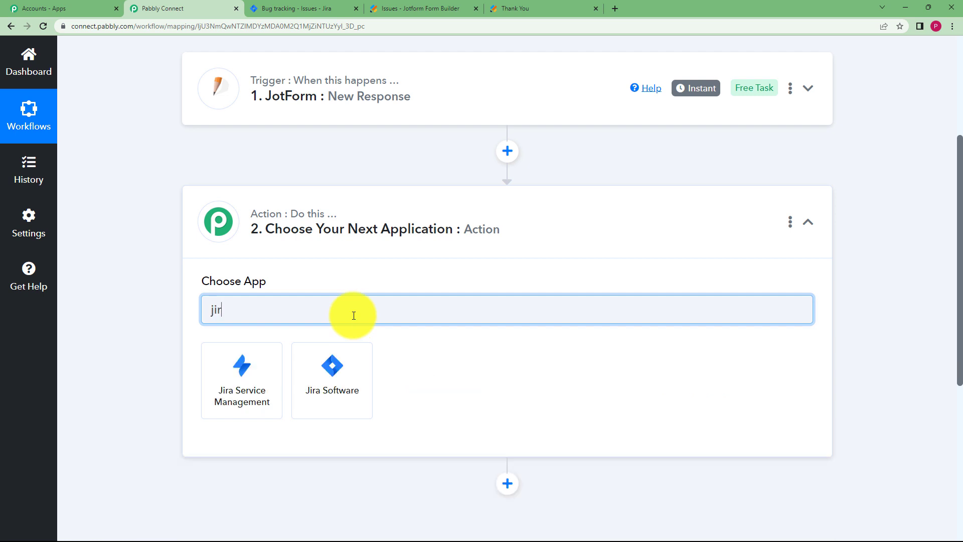
text(a)
click(344, 381)
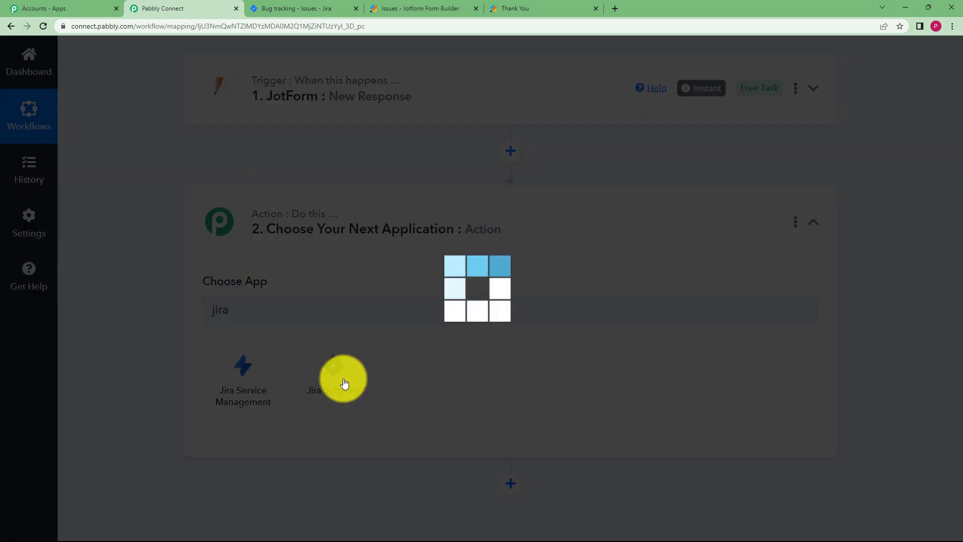
Set the Jira Software action event to Search User
scroll(305, 301, down, 4)
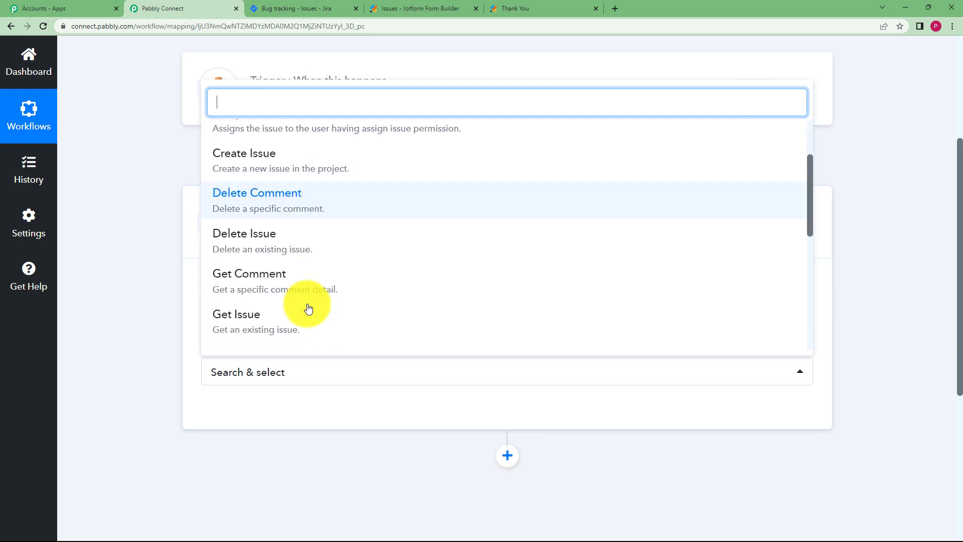
scroll(308, 308, down, 4)
click(307, 257)
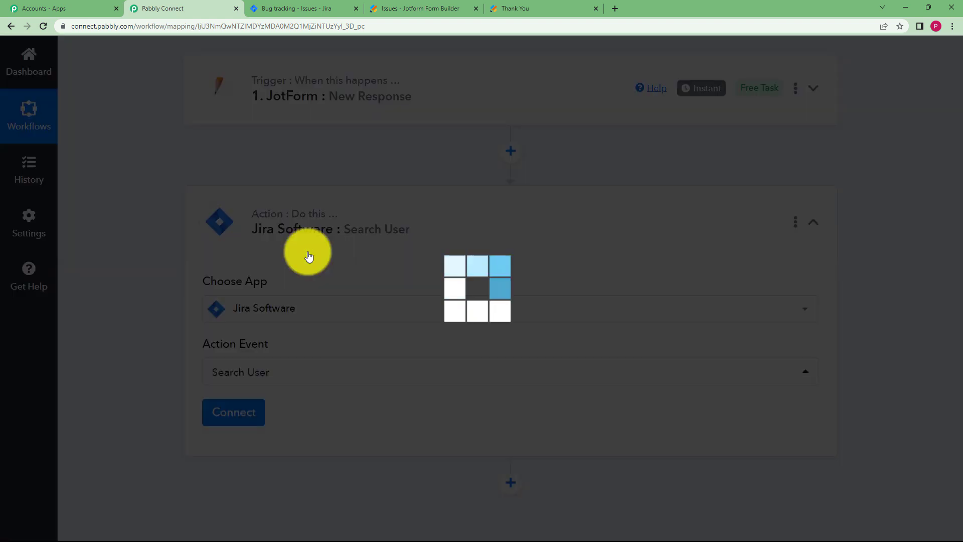
Connect a new Jira Software account and authorize Pabbly Connect's access to the Jira site
click(242, 412)
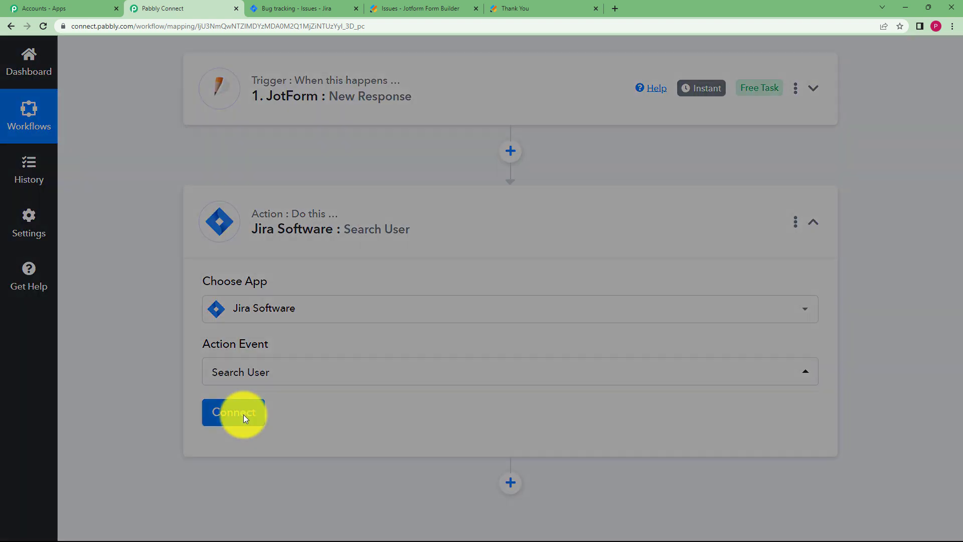
click(331, 6)
click(171, 5)
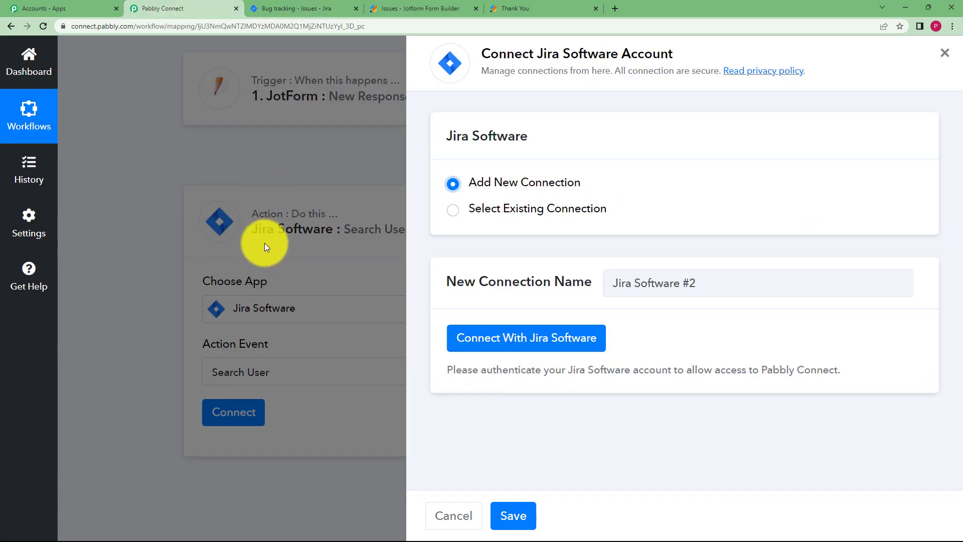
click(538, 350)
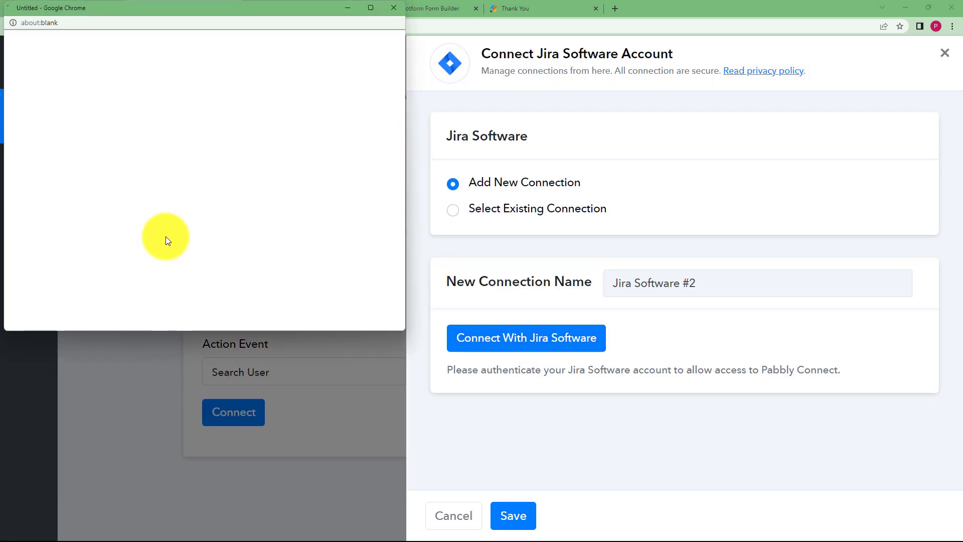
scroll(218, 227, down, 5)
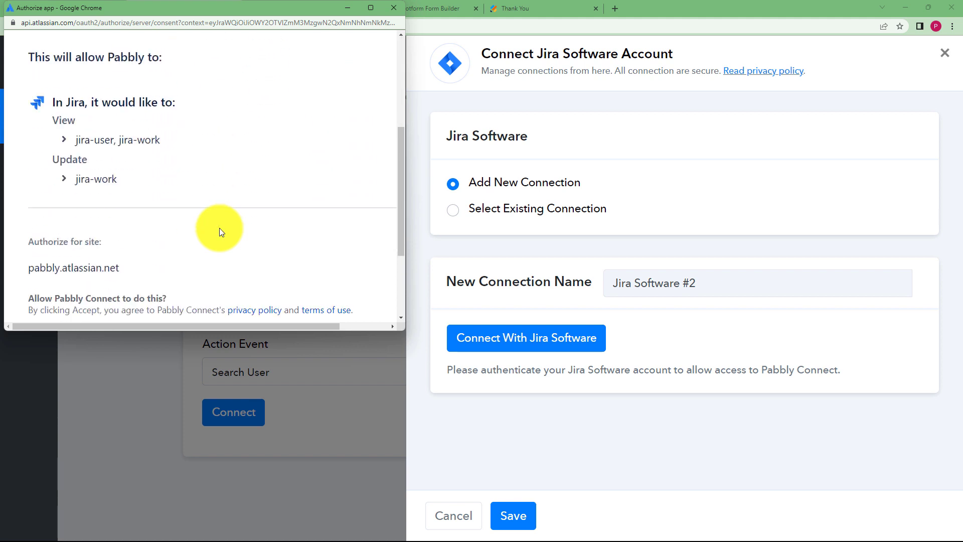
scroll(219, 228, down, 3)
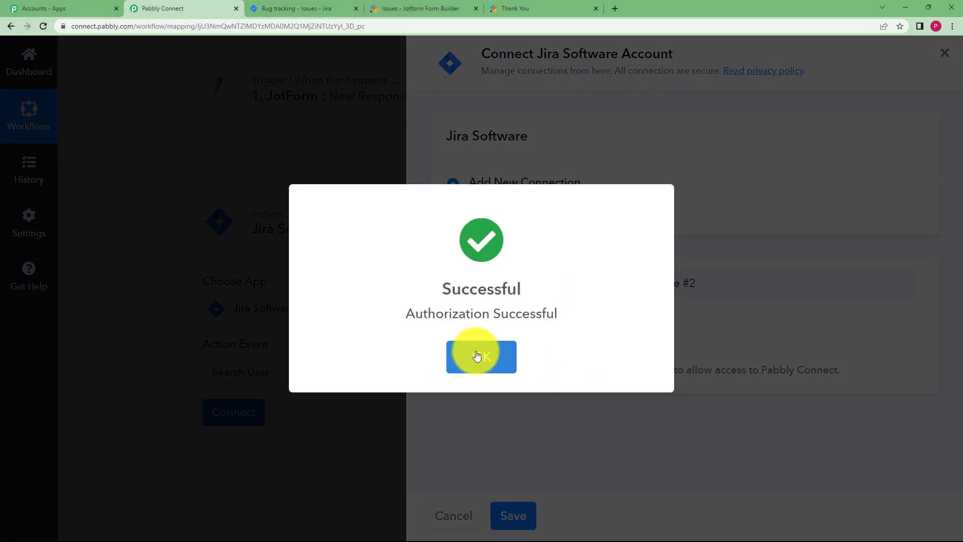
click(476, 354)
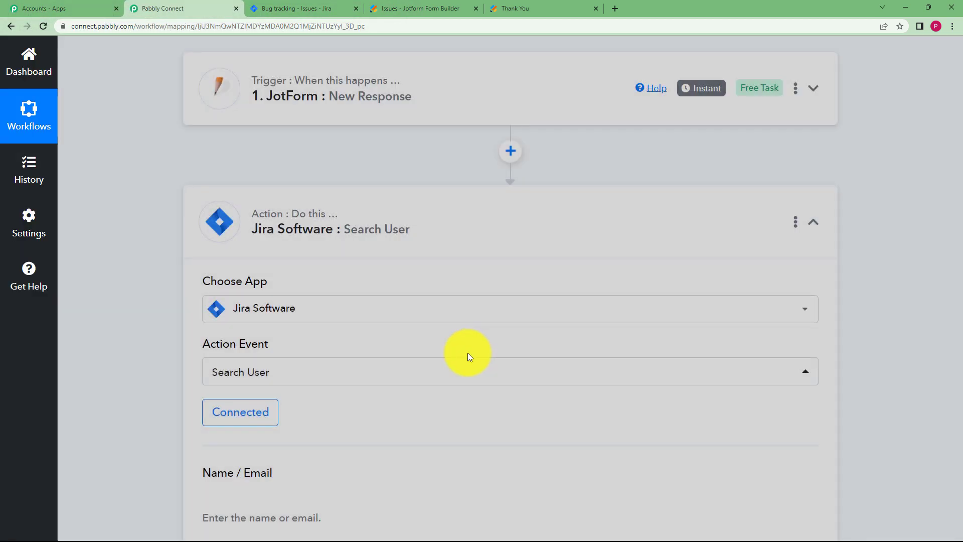
Copy the reporter's user name from the notepad and paste it into the Search User Name / Email field
scroll(215, 365, down, 5)
scroll(216, 365, down, 1)
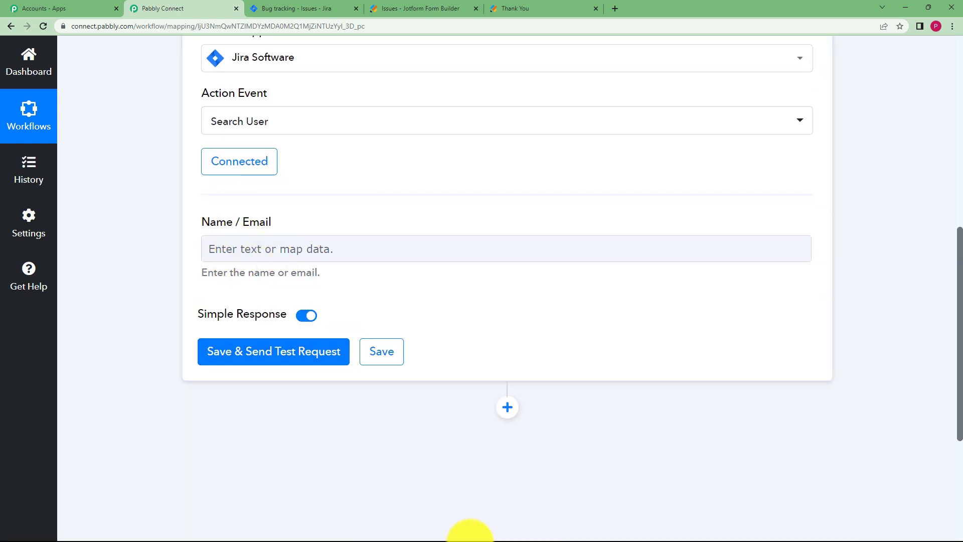
mouse_move(471, 541)
click(548, 533)
drag(301, 147, 193, 156)
key(ctrl+c)
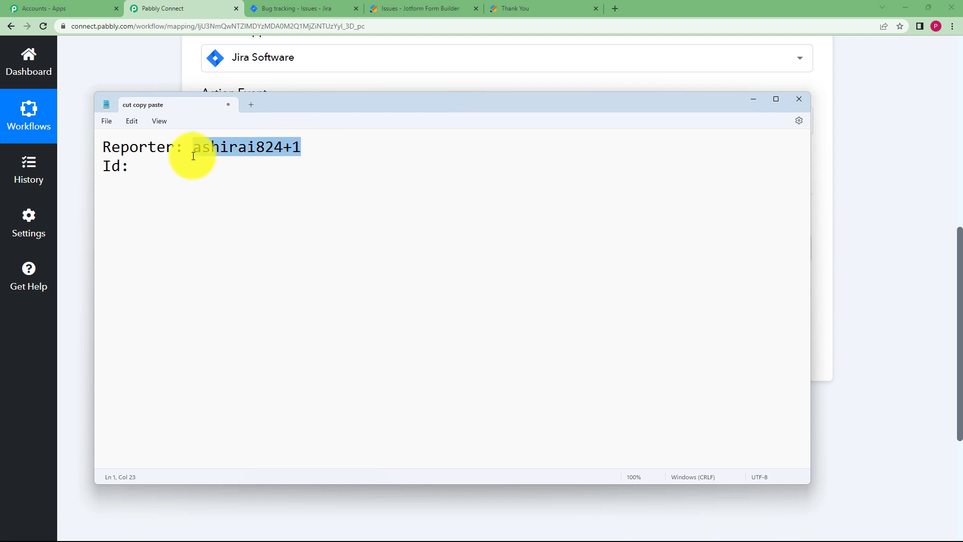
click(762, 97)
click(287, 248)
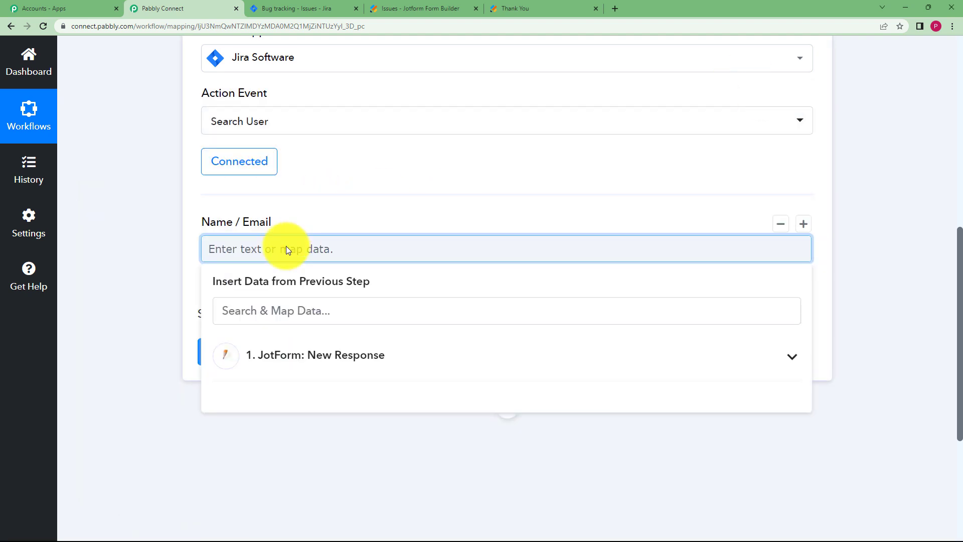
key(ctrl+v)
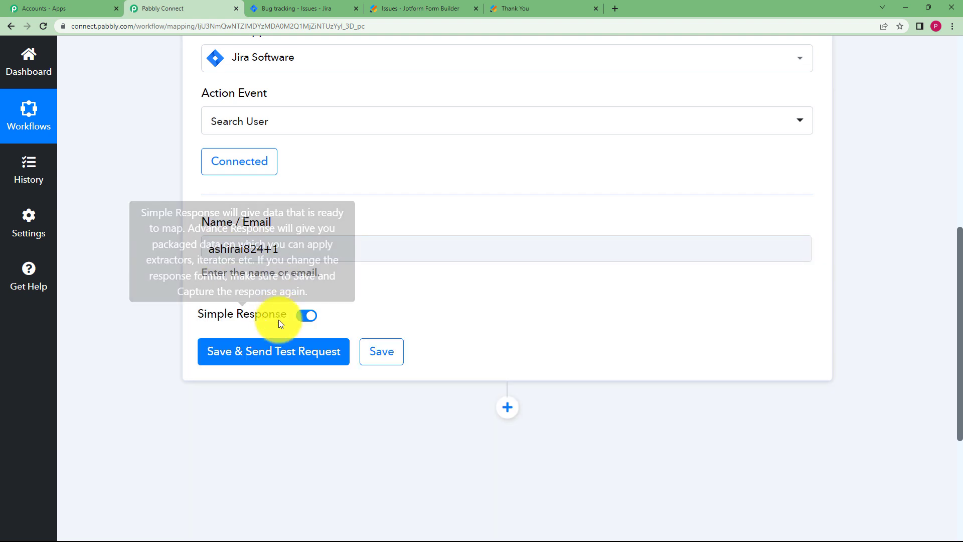
Save and send a test request for the user search, then select the returned AccountId value
click(281, 350)
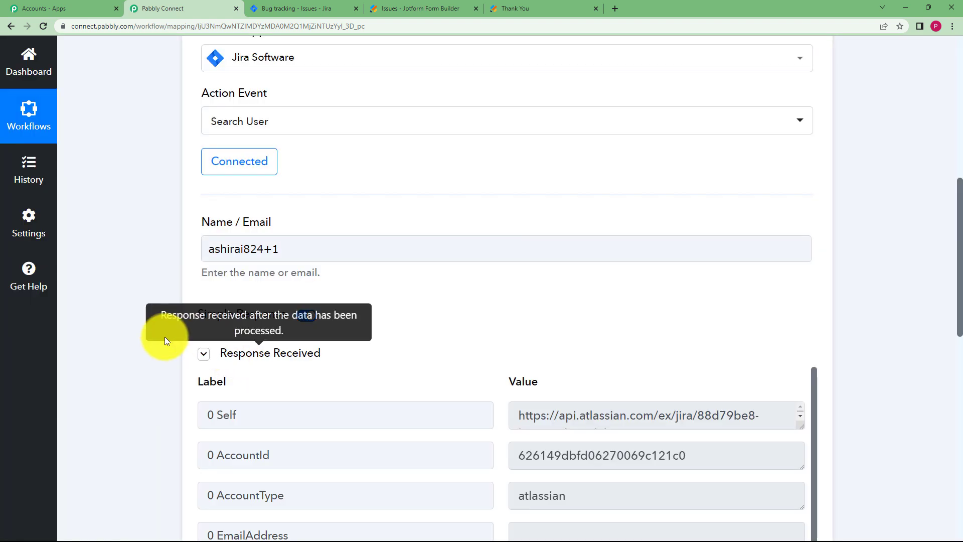
scroll(351, 323, down, 3)
drag(521, 305, 716, 311)
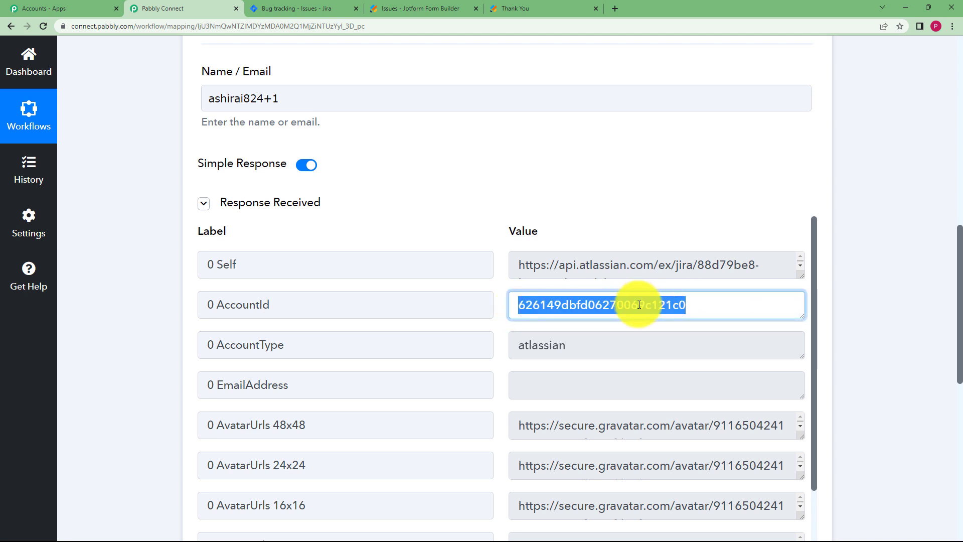
scroll(165, 287, down, 7)
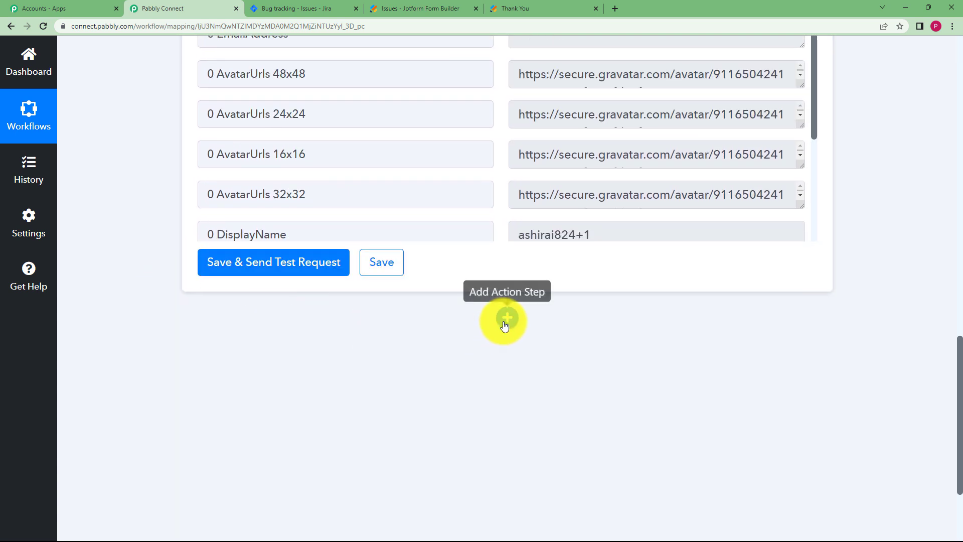
Add a new action step below and choose Jira Software as its app
click(505, 323)
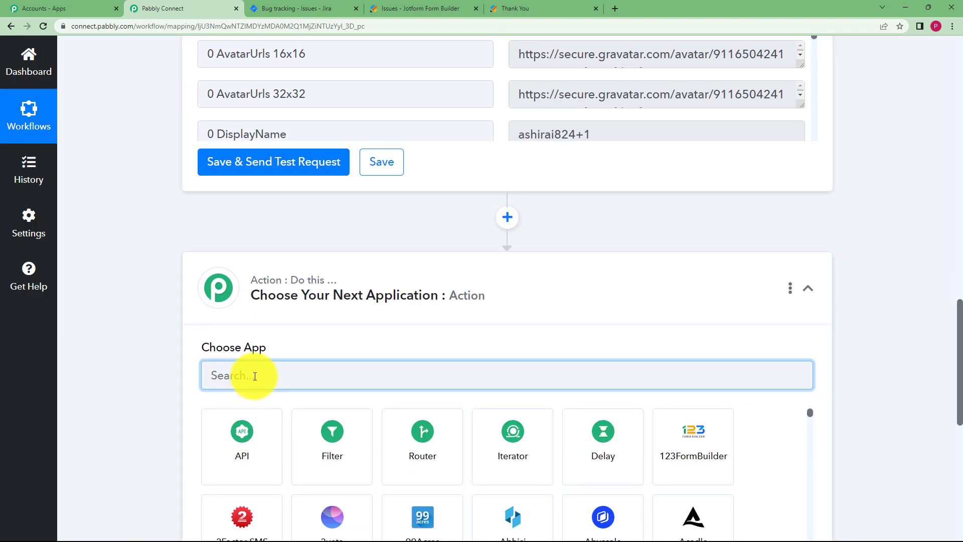
text(jira)
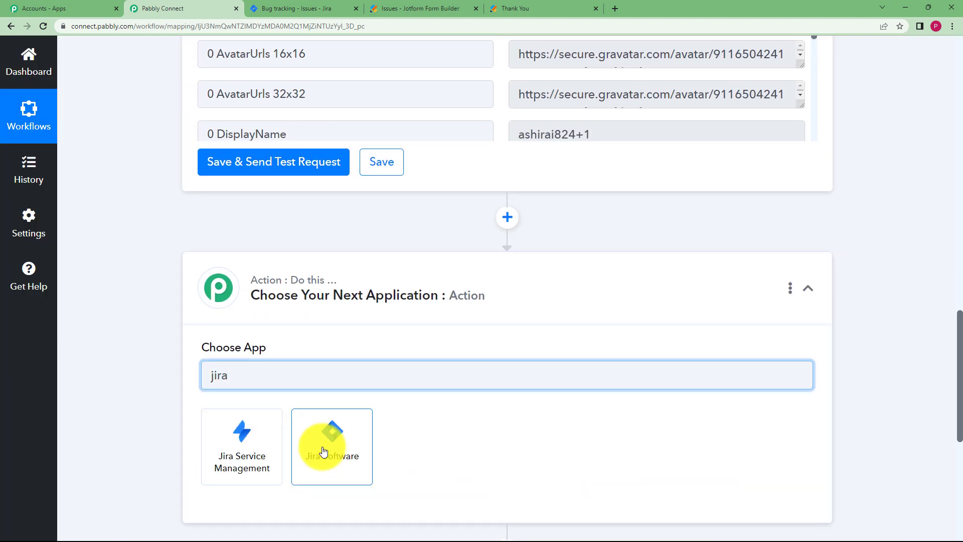
click(329, 434)
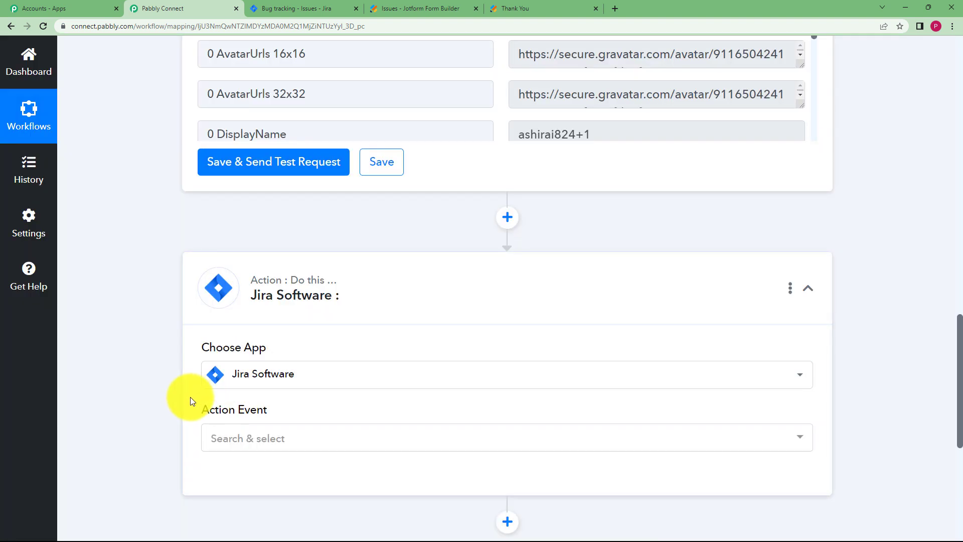
Set the new step's action event to Create Issue and connect it using the existing Jira Software #2 connection
click(222, 435)
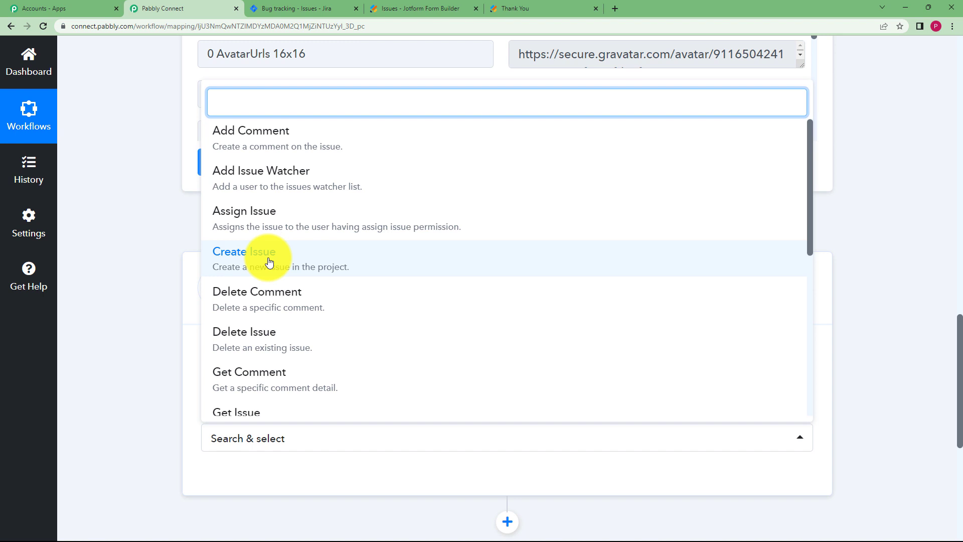
click(269, 261)
scroll(211, 351, down, 3)
click(260, 331)
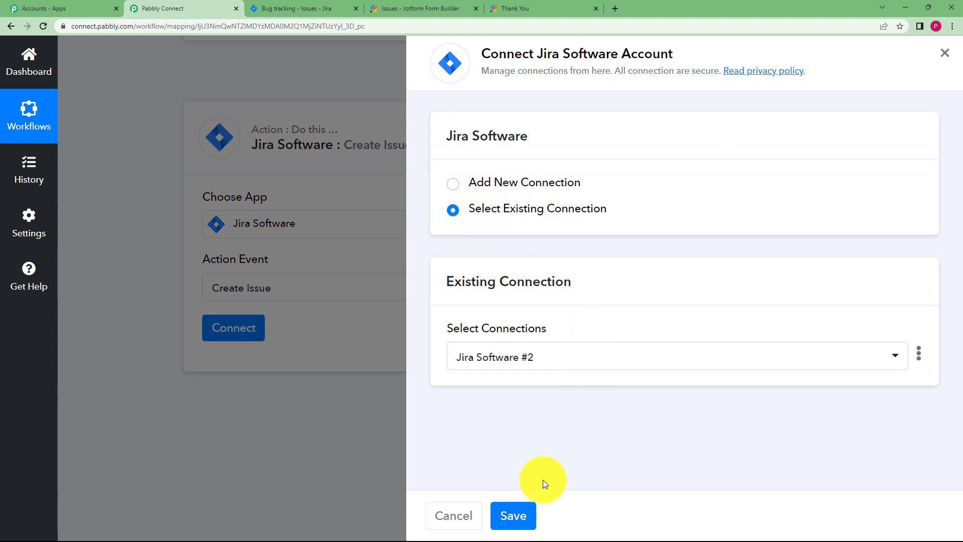
click(520, 511)
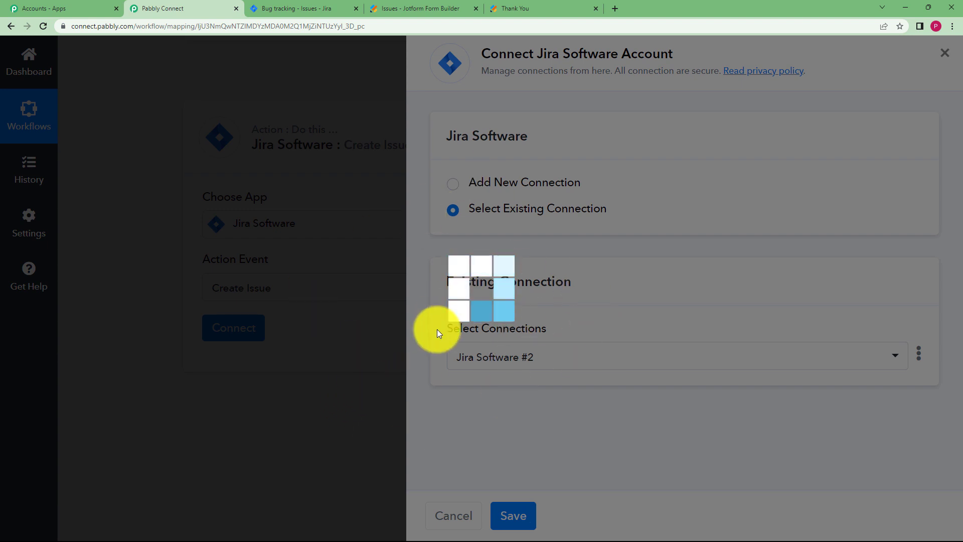
Set the issue's project to Bug tracking and its issue type to Task
scroll(201, 354, down, 3)
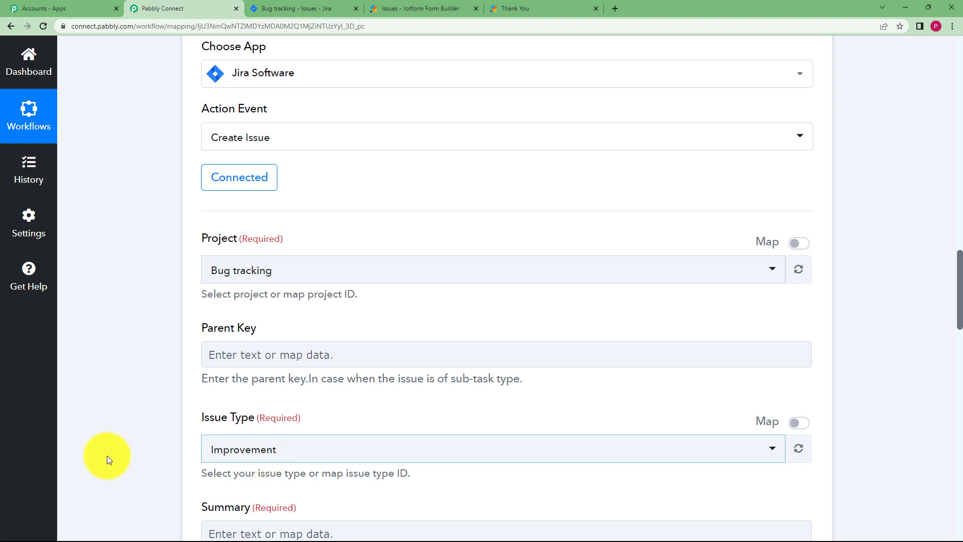
scroll(196, 324, down, 3)
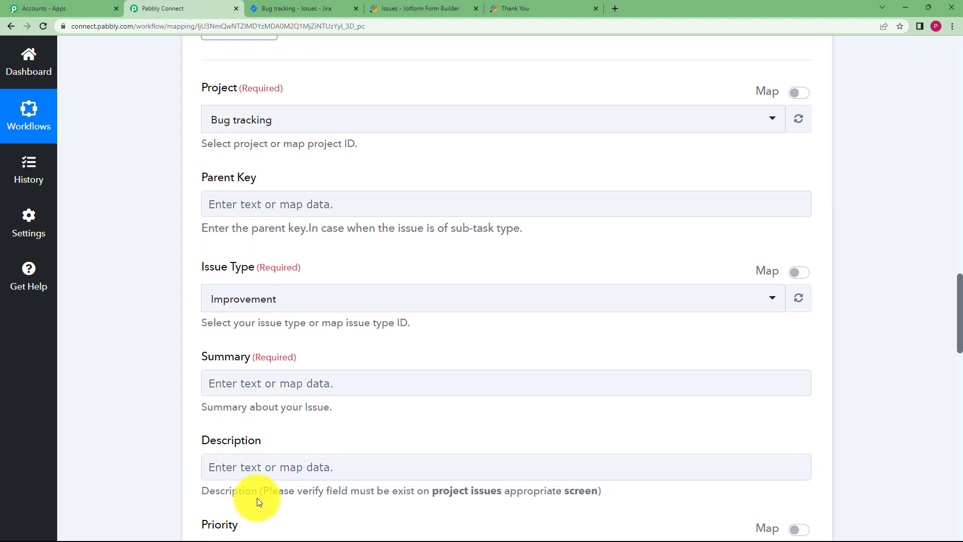
click(239, 124)
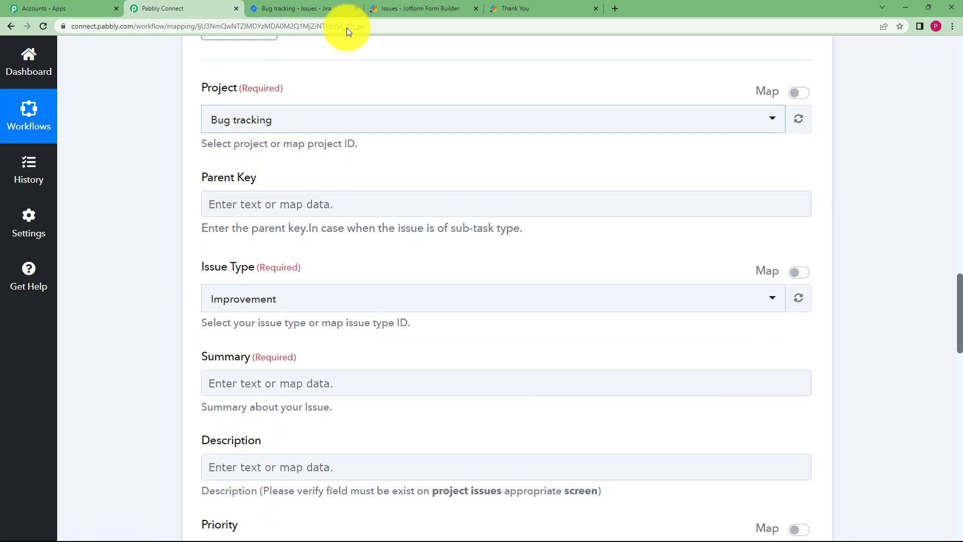
click(311, 9)
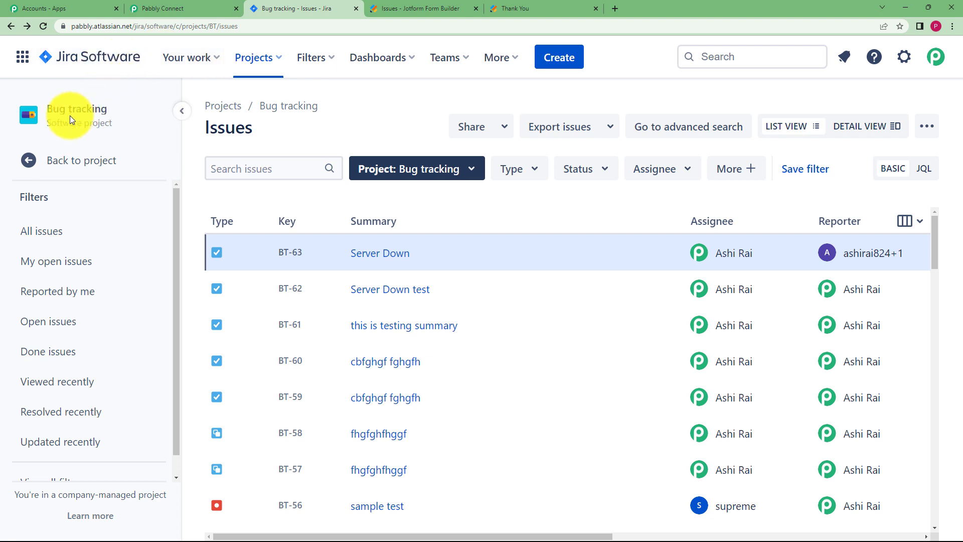
click(182, 9)
click(262, 136)
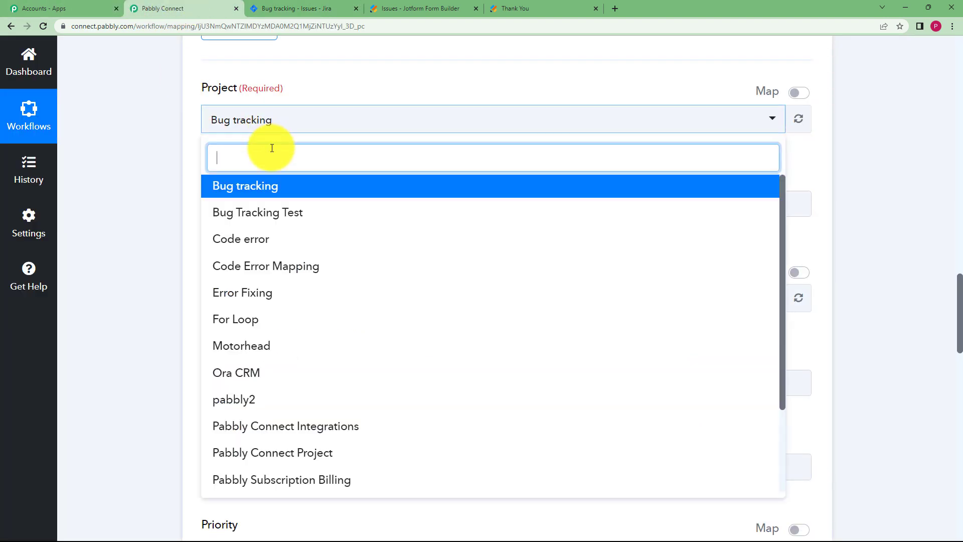
click(269, 190)
click(276, 300)
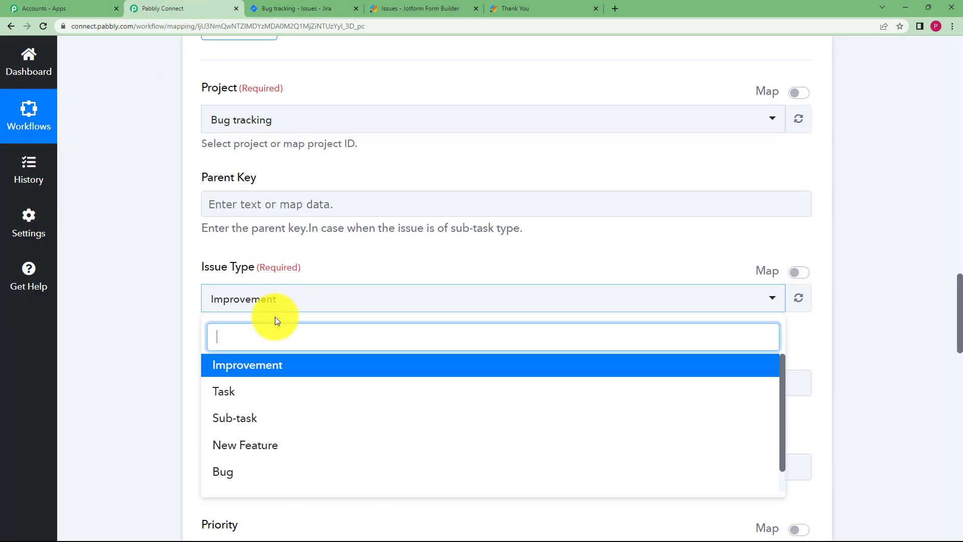
click(258, 394)
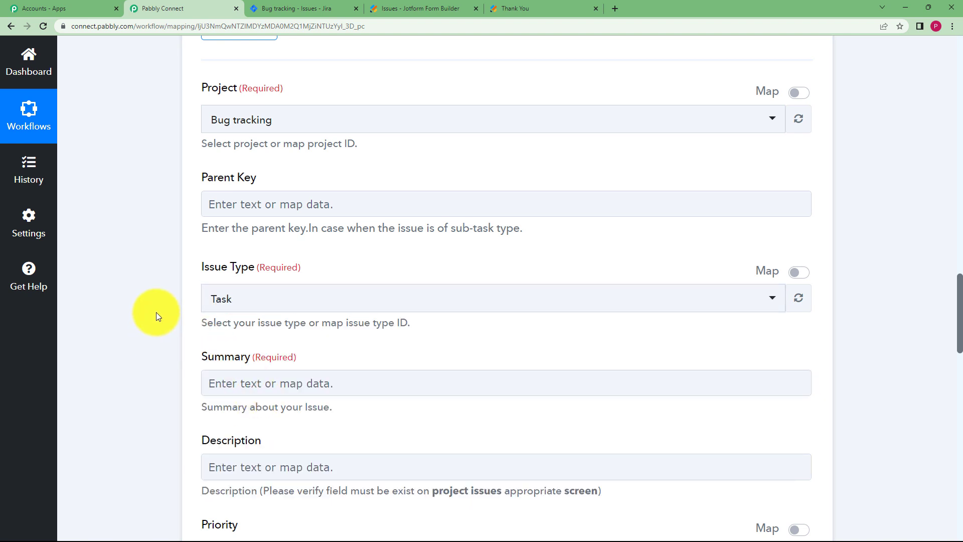
Map the Summary field to the JotForm response's RawRequest Q5 Title
scroll(156, 312, down, 2)
click(238, 284)
click(267, 399)
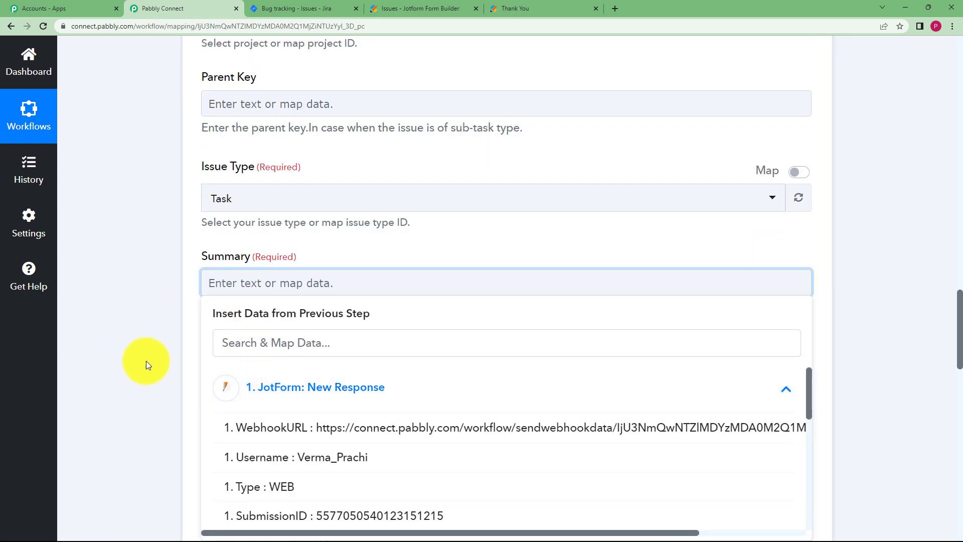
scroll(258, 301, down, 3)
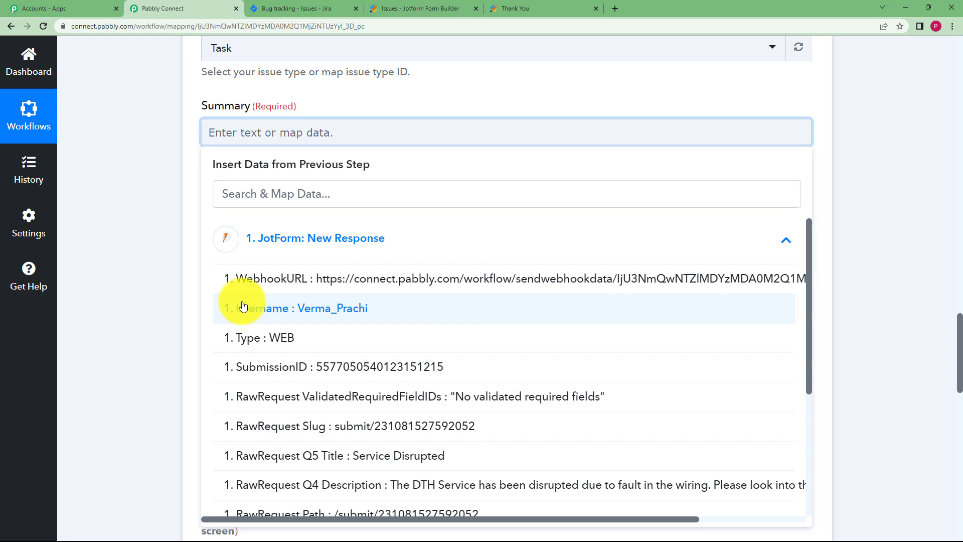
click(275, 234)
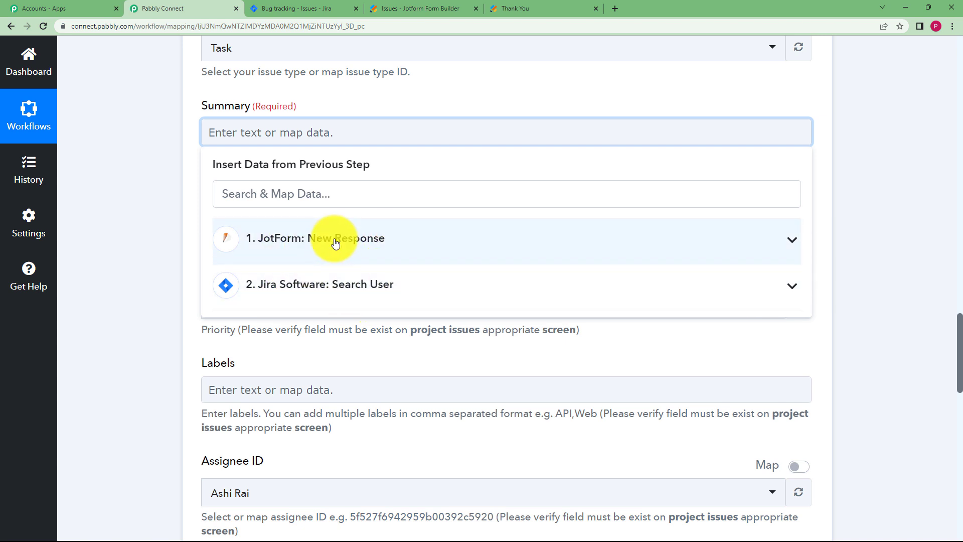
click(341, 240)
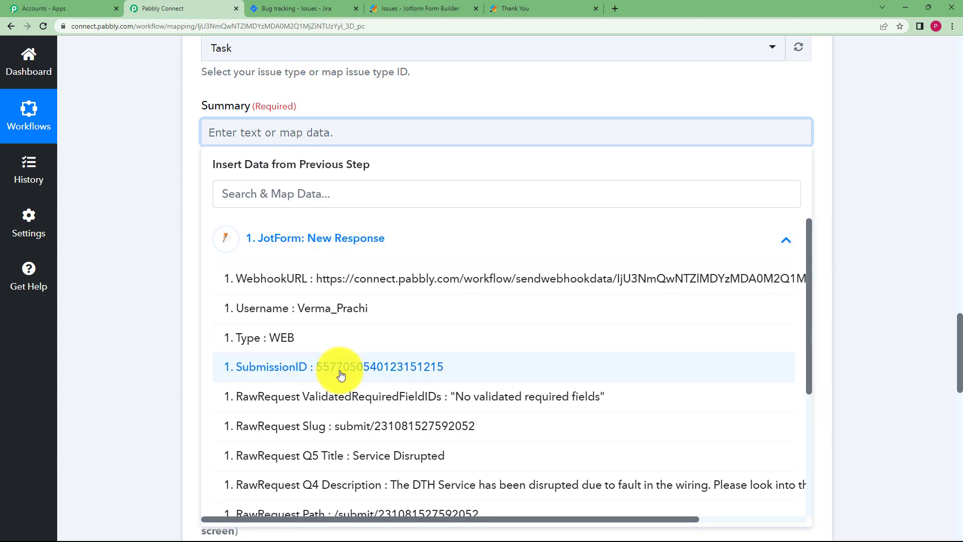
scroll(338, 374, down, 2)
click(296, 358)
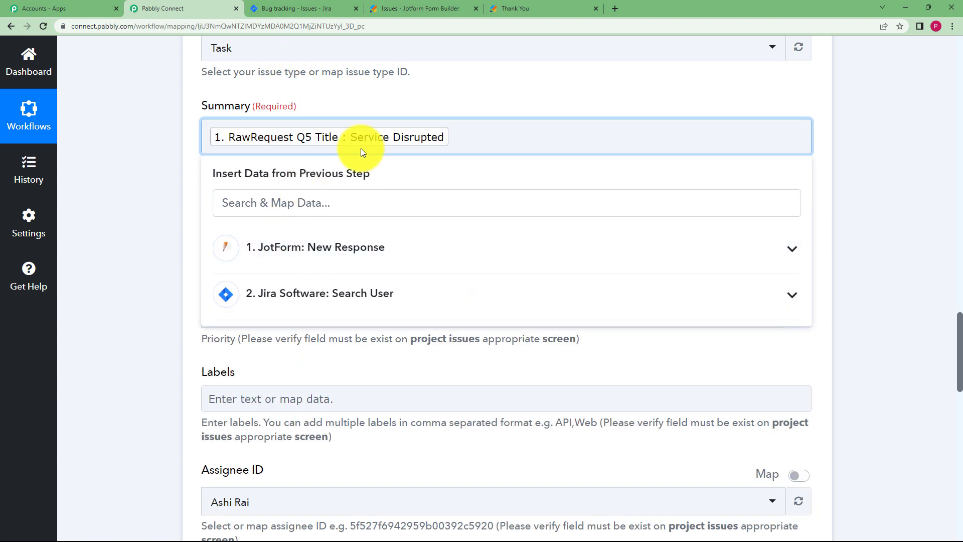
Map the Description field to the JotForm response's RawRequest Q4 Description
click(395, 5)
click(296, 6)
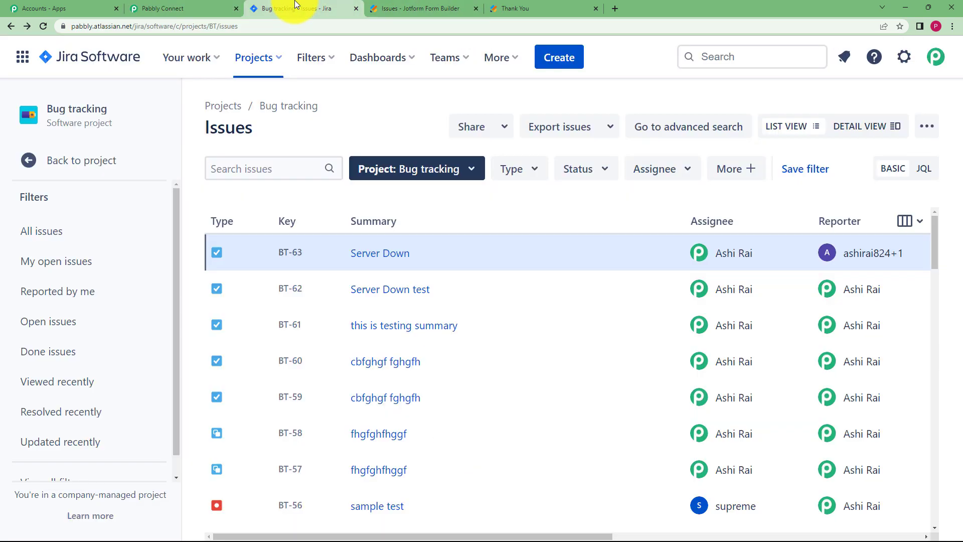
click(206, 8)
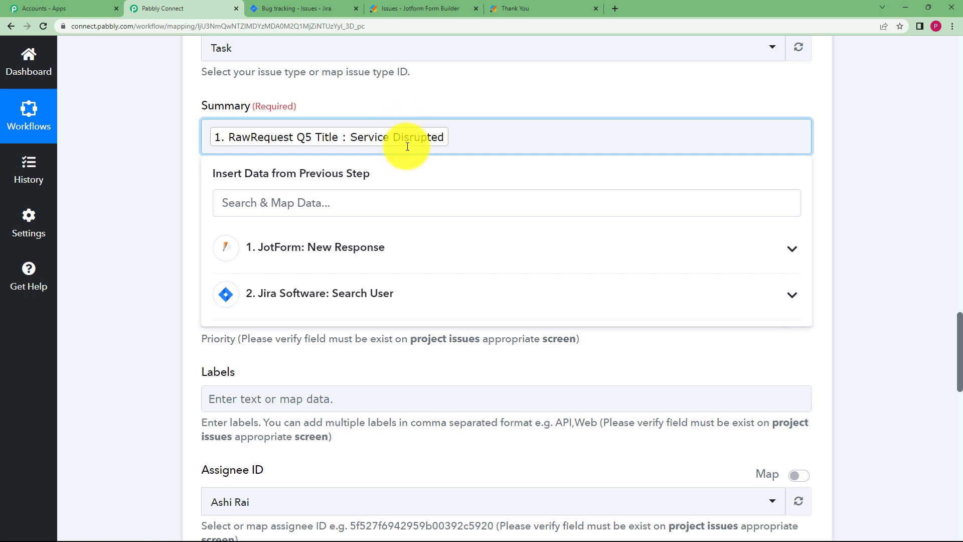
click(164, 185)
click(263, 226)
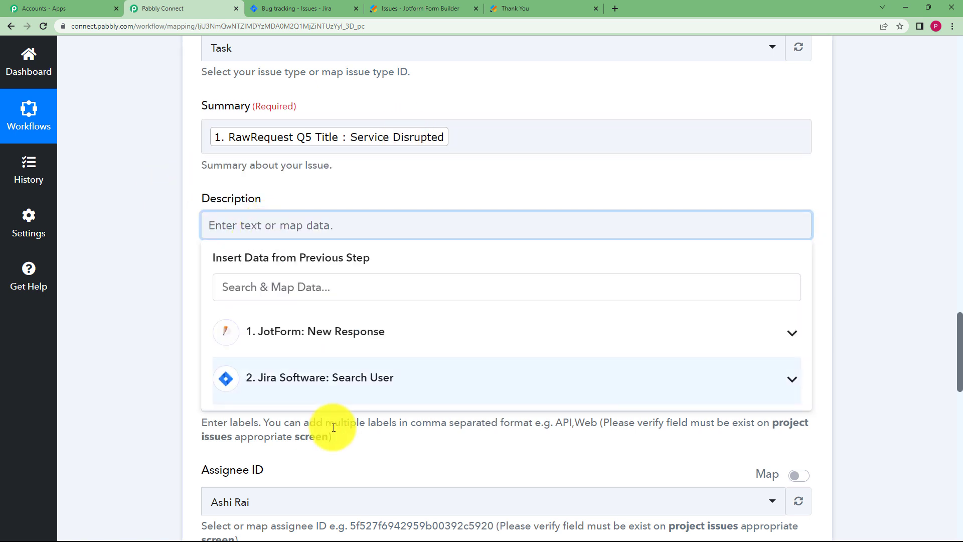
click(346, 344)
scroll(398, 458, down, 5)
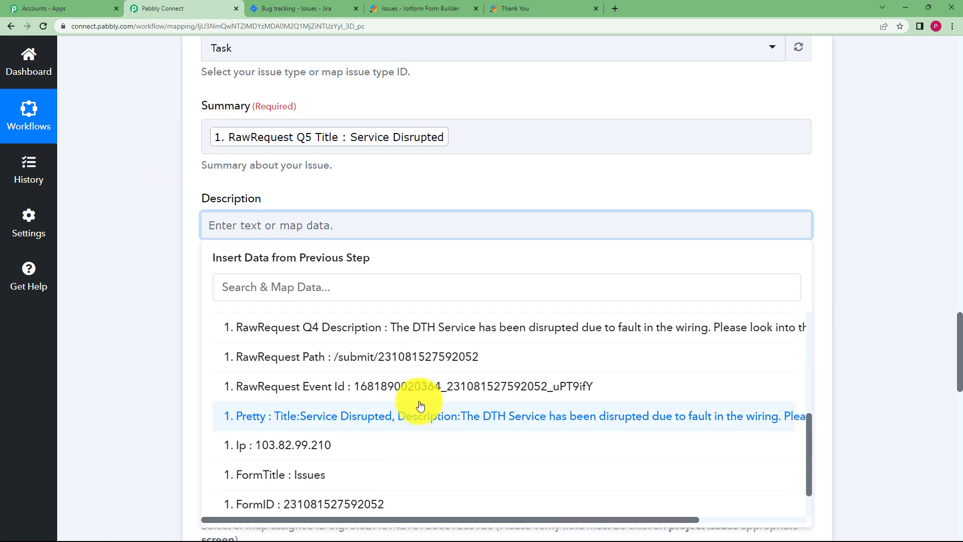
click(415, 334)
click(189, 231)
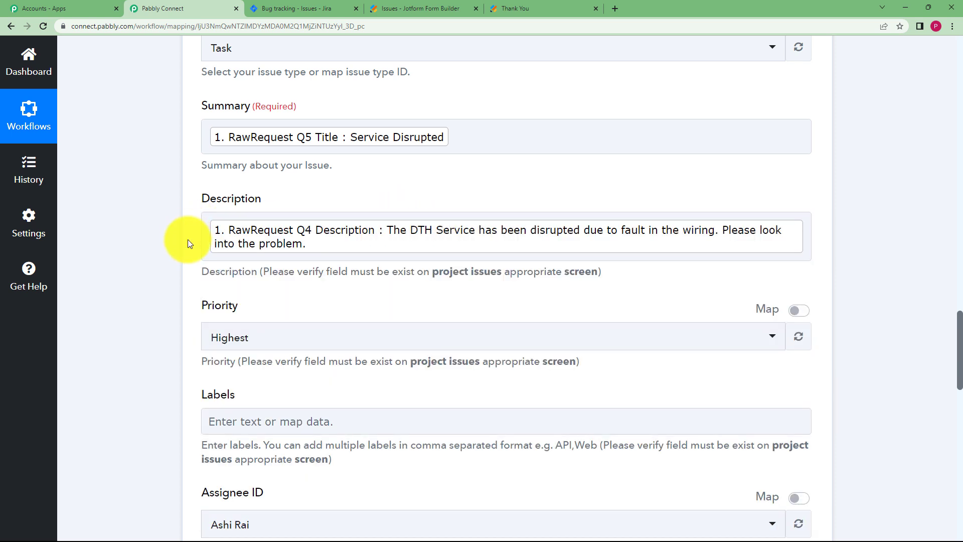
Set the issue's Priority to High
click(236, 338)
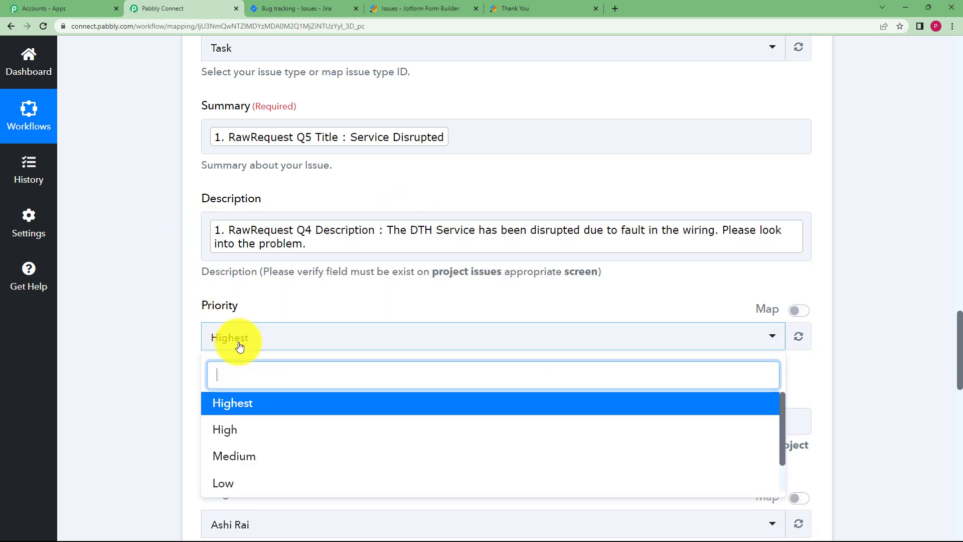
click(238, 429)
Map the Reporter ID field to the Search User step's 0 AccountId
scroll(174, 368, down, 3)
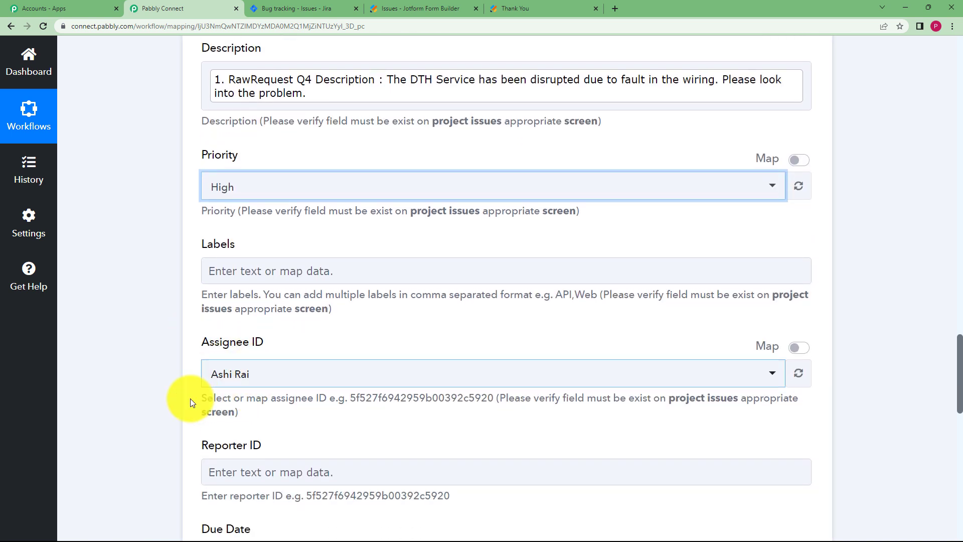
scroll(191, 399, down, 2)
click(224, 371)
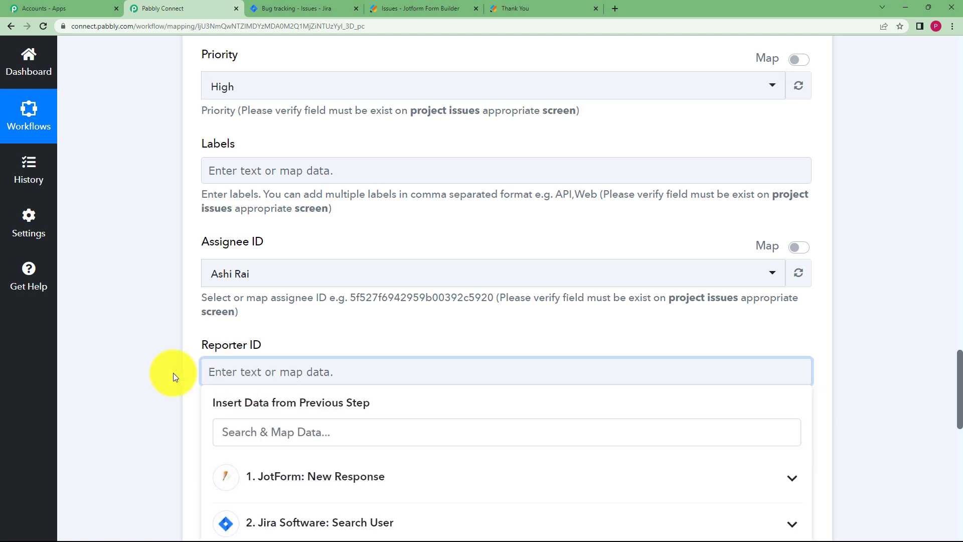
click(271, 519)
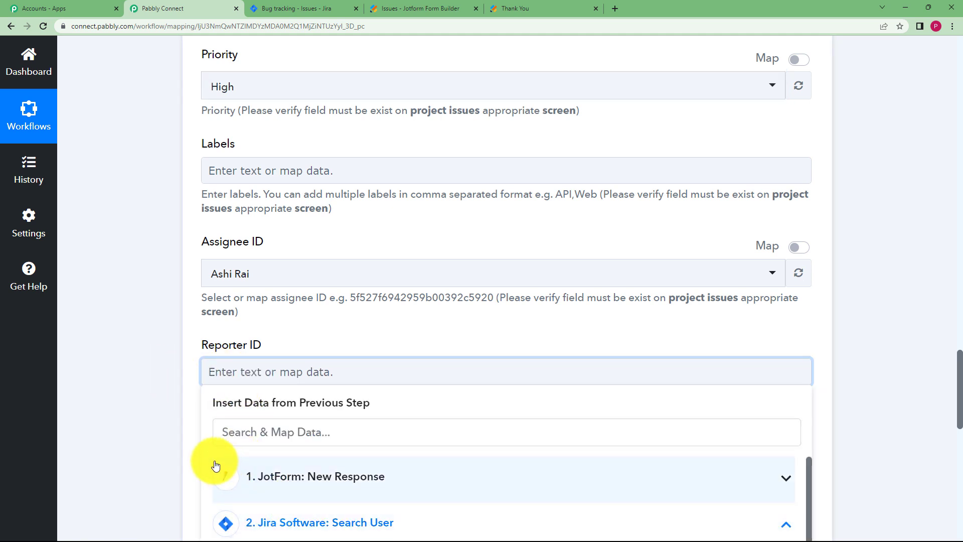
scroll(301, 466, down, 3)
click(351, 454)
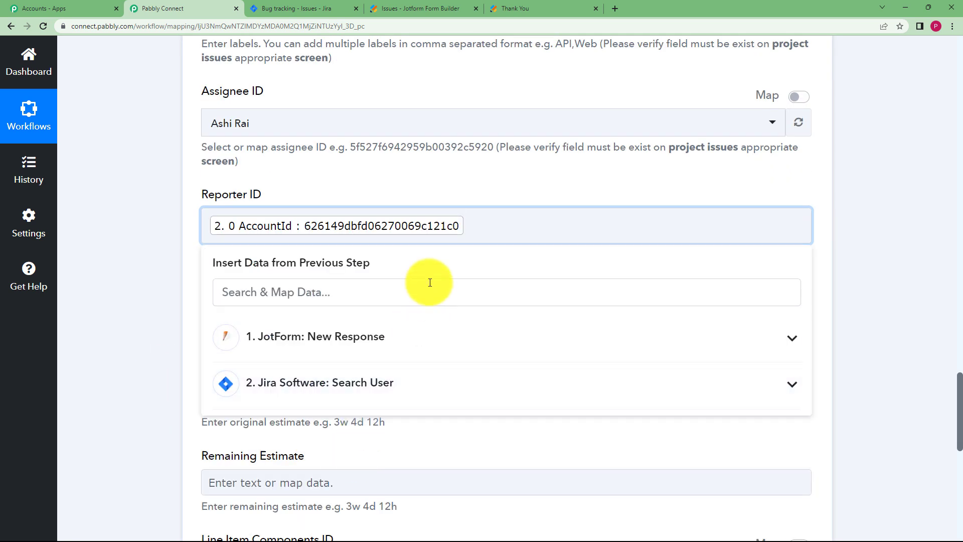
Copy the AccountId value from the Search User test response and paste it into Reporter ID, replacing the mapped field
scroll(171, 340, up, 20)
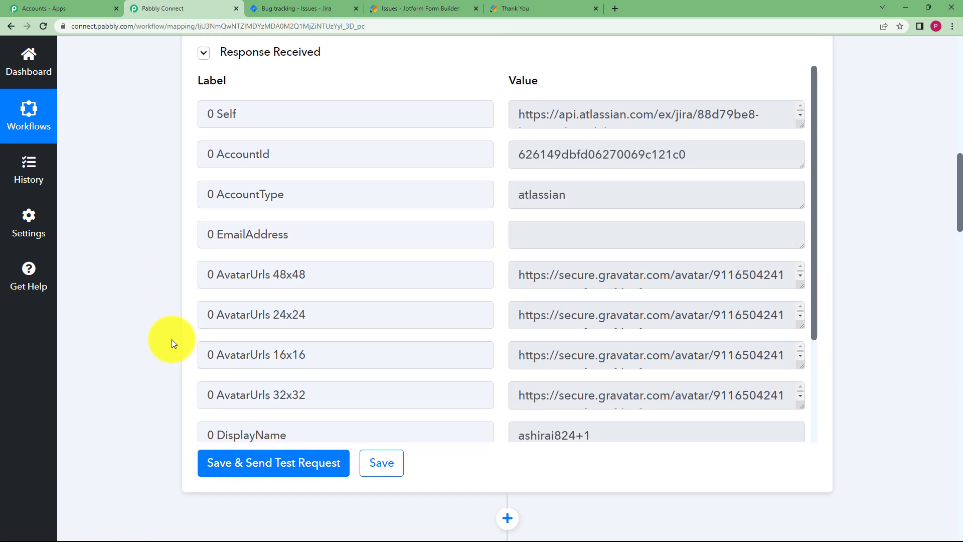
scroll(574, 144, up, 1)
drag(699, 200, 441, 230)
key(ctrl+c)
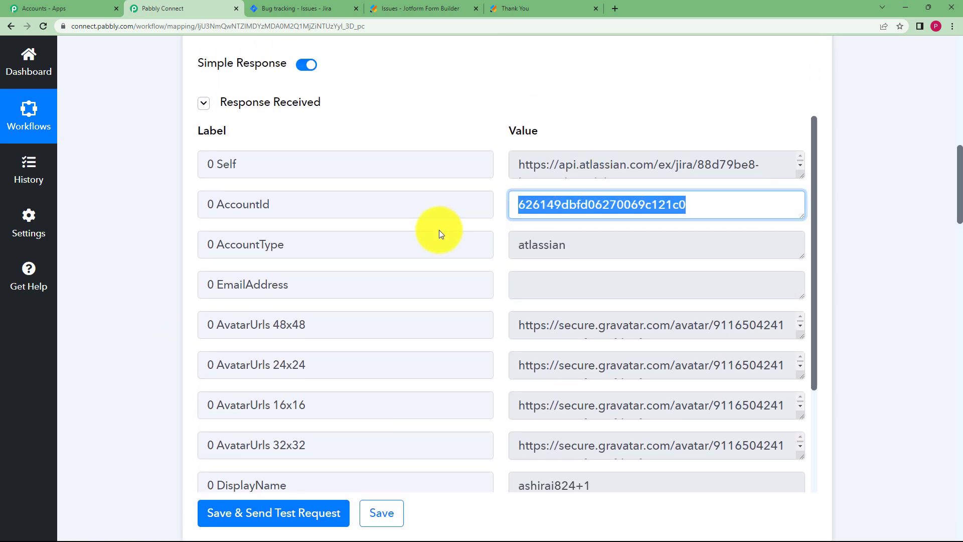
scroll(738, 115, up, 5)
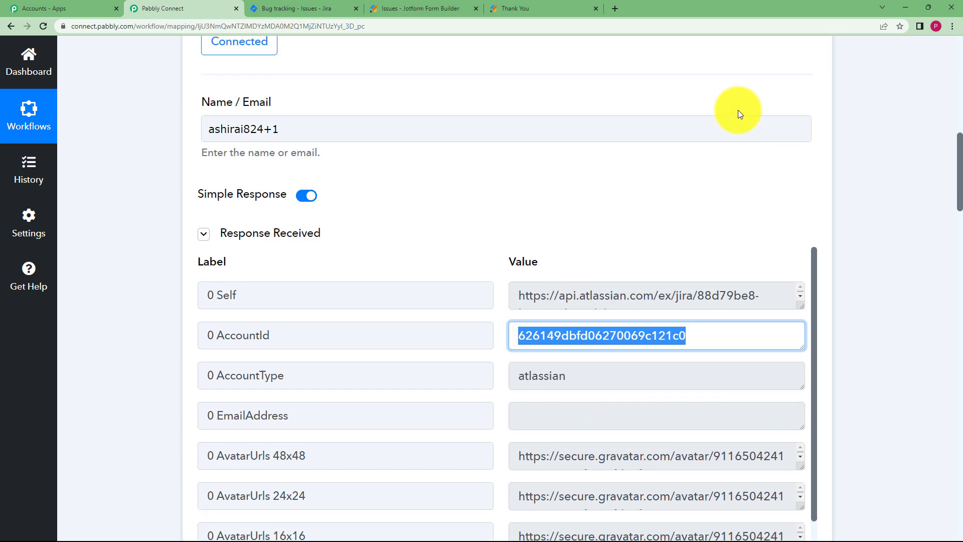
scroll(627, 201, down, 3)
scroll(577, 236, down, 3)
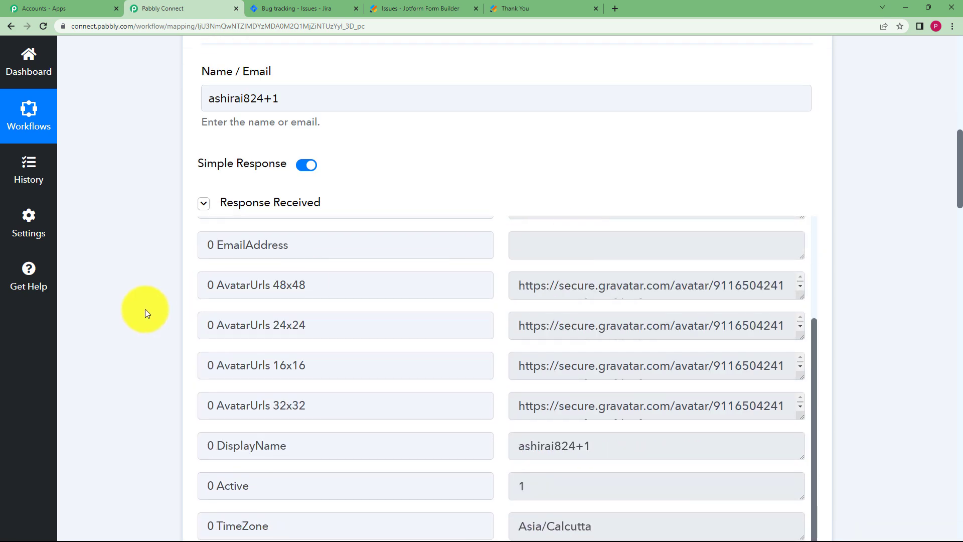
scroll(145, 309, down, 20)
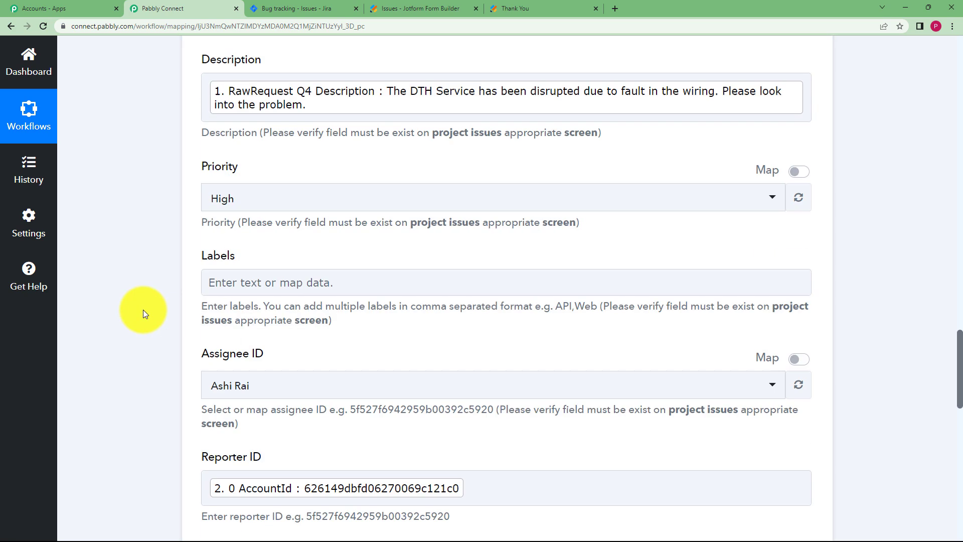
scroll(143, 314, down, 3)
click(555, 329)
key(BackSpace)
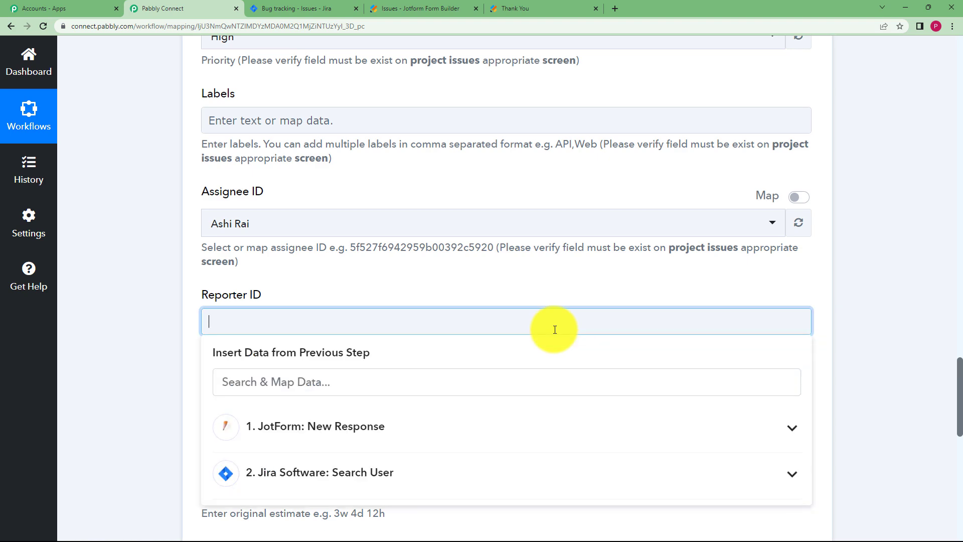
key(ctrl+v)
click(193, 344)
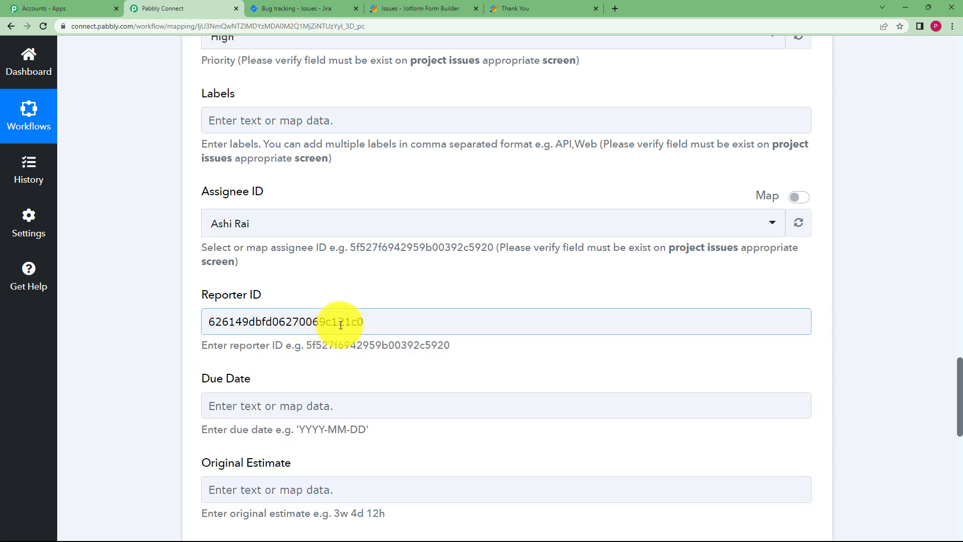
Delete the Jira Software Search User step from the workflow
scroll(415, 318, up, 15)
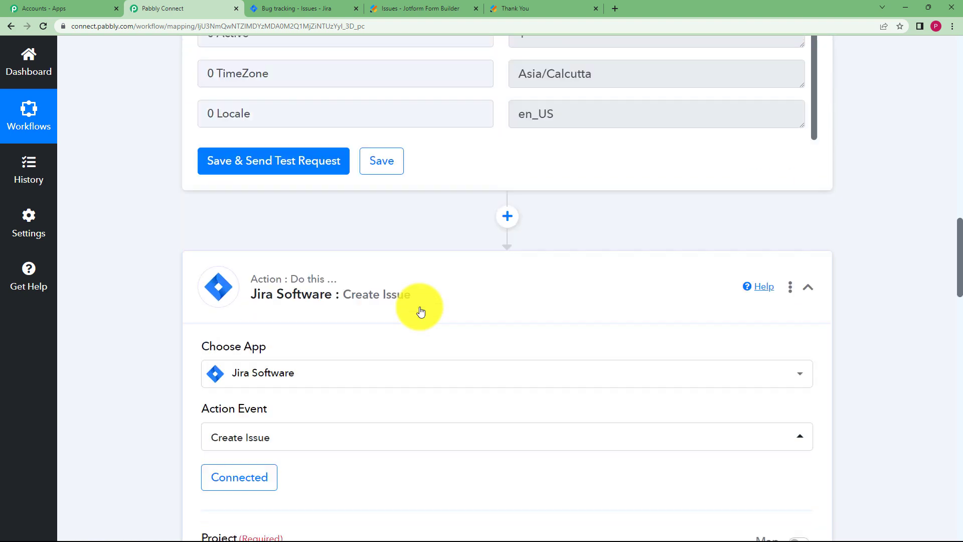
scroll(421, 311, up, 20)
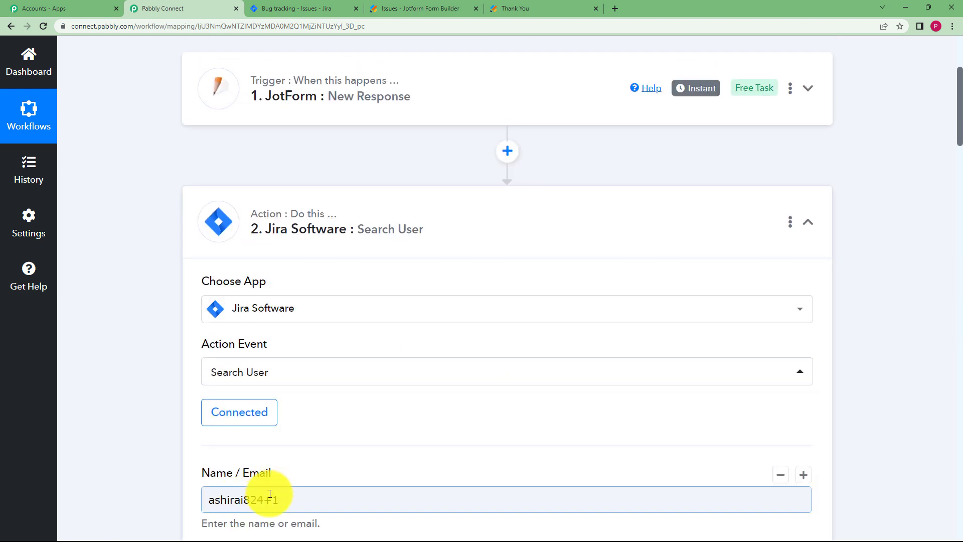
scroll(251, 452, down, 2)
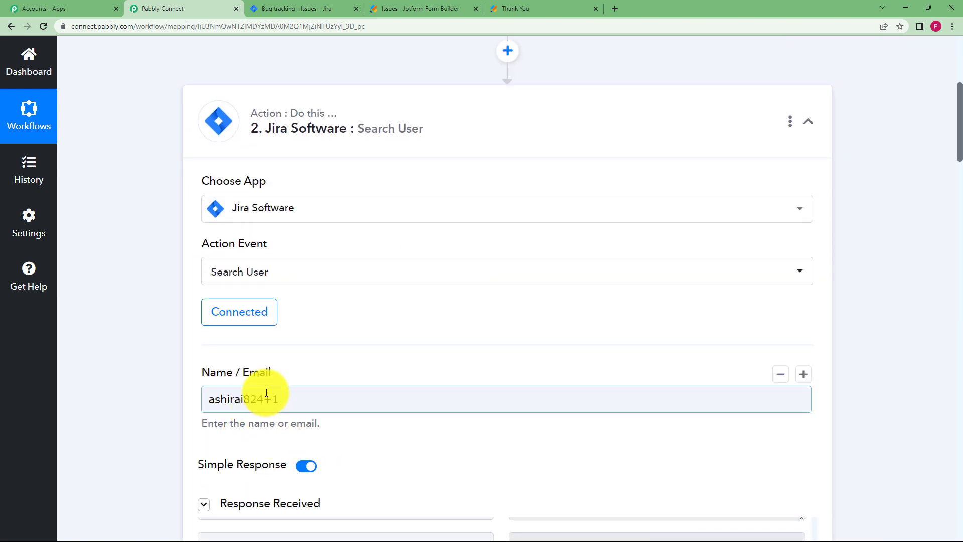
click(243, 422)
scroll(58, 364, down, 6)
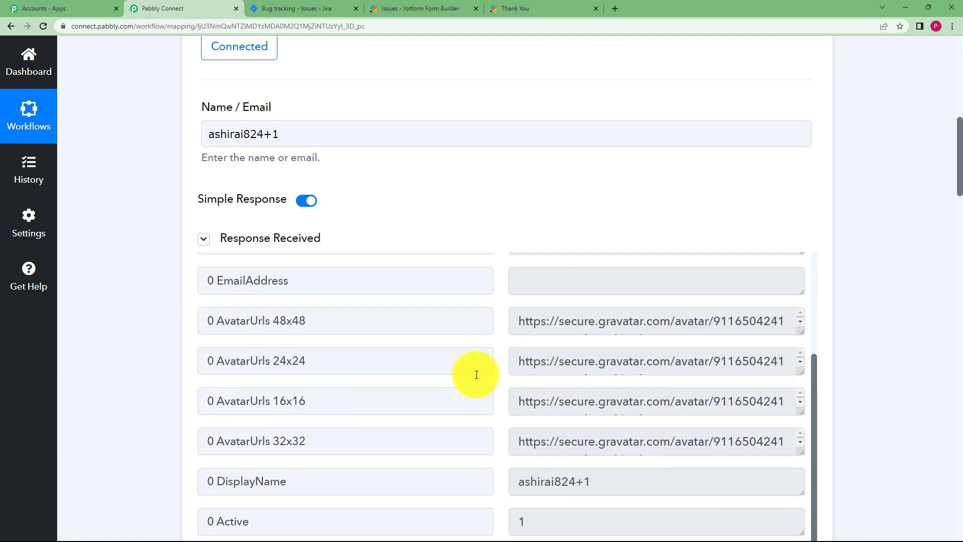
scroll(591, 372, up, 4)
scroll(647, 225, up, 6)
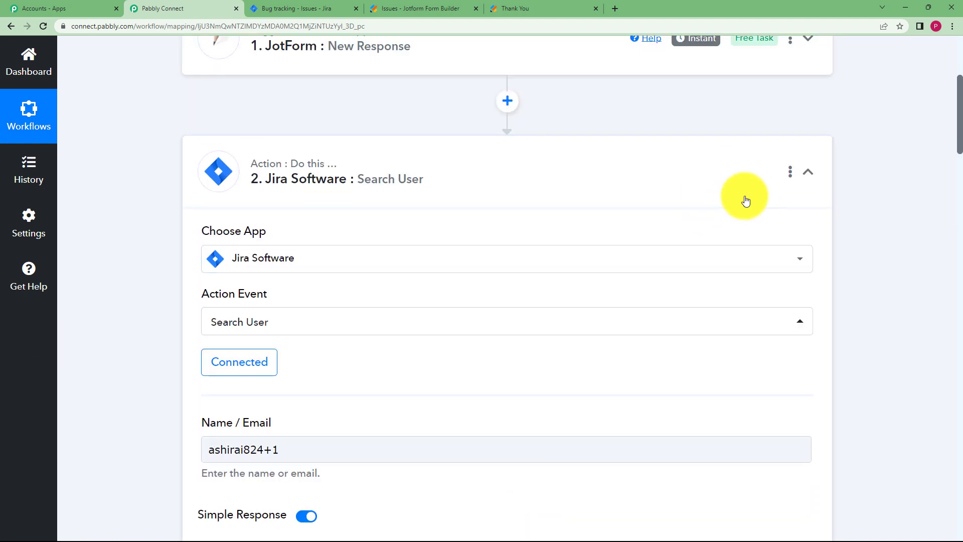
click(791, 172)
click(715, 261)
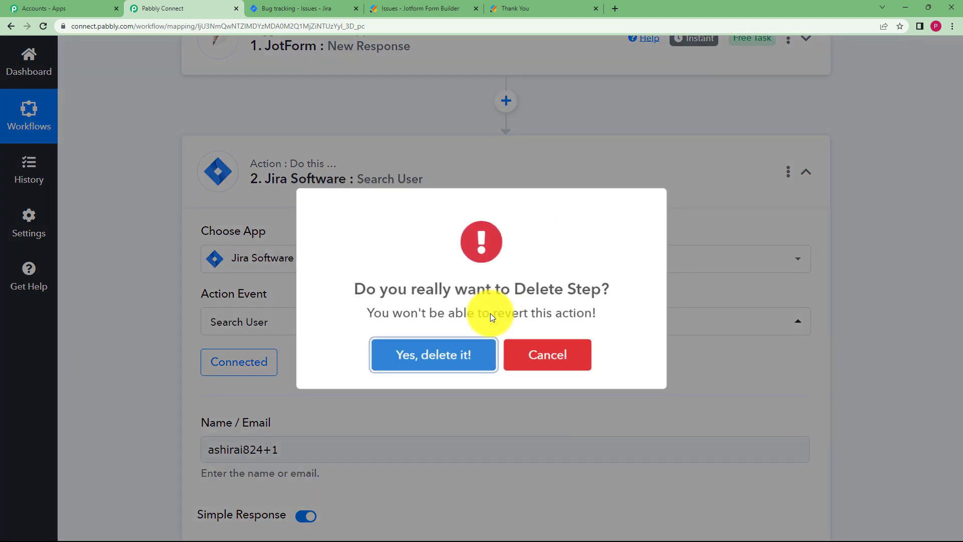
click(452, 348)
click(463, 345)
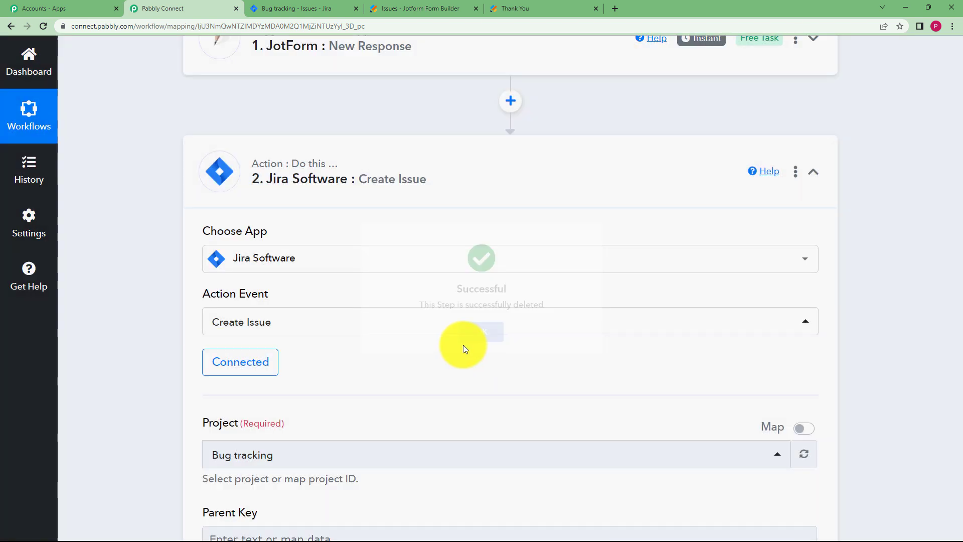
Review the Create Issue step's fields, then save it and send a test request
scroll(188, 335, down, 7)
scroll(187, 335, down, 9)
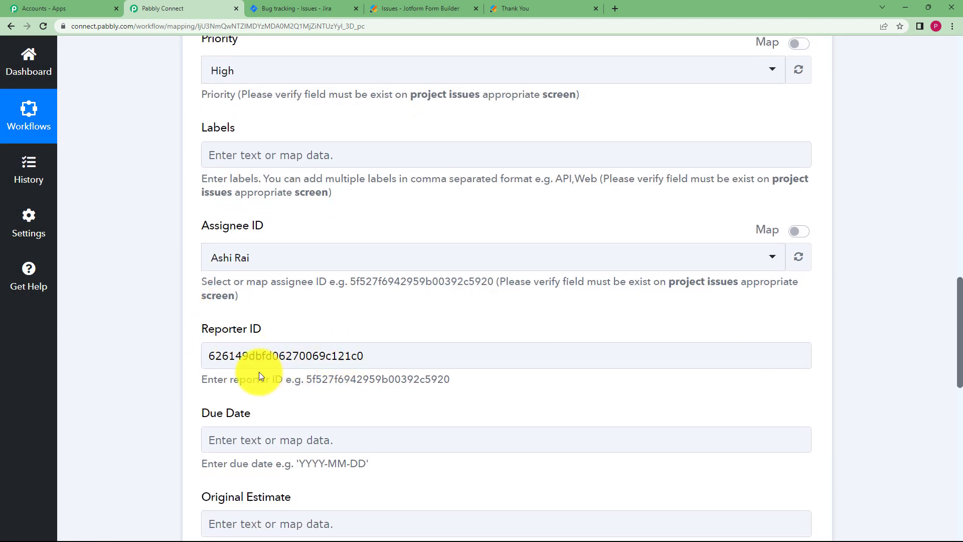
scroll(259, 371, down, 5)
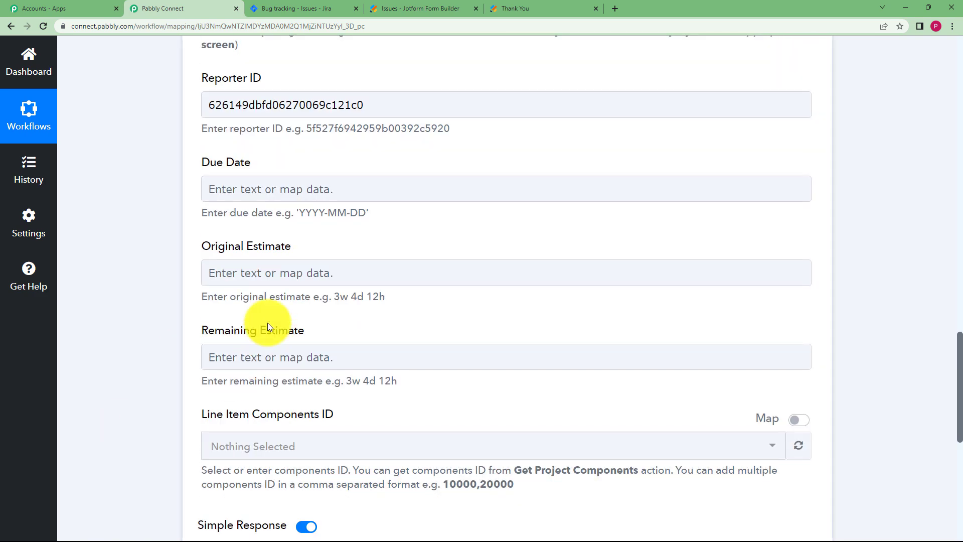
scroll(217, 457, down, 3)
scroll(212, 269, up, 4)
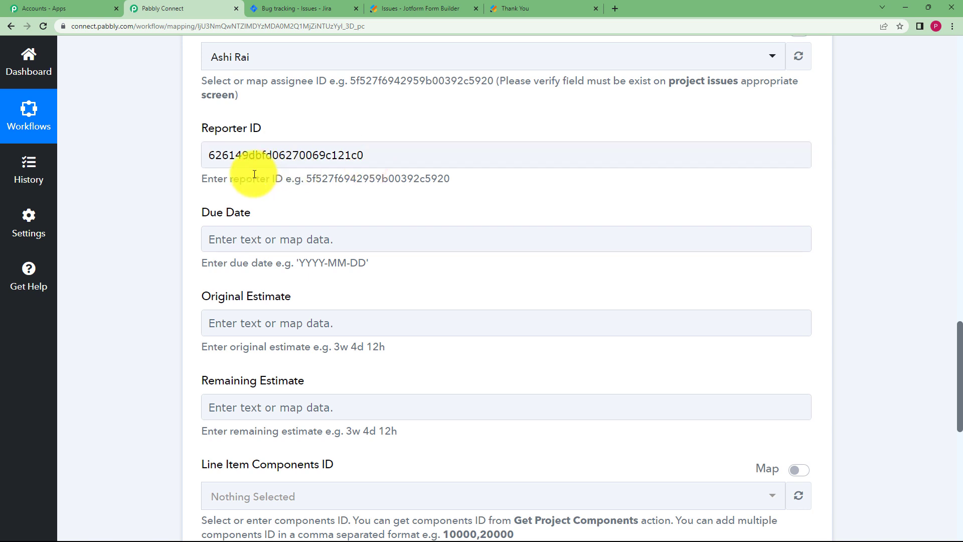
scroll(179, 188, up, 6)
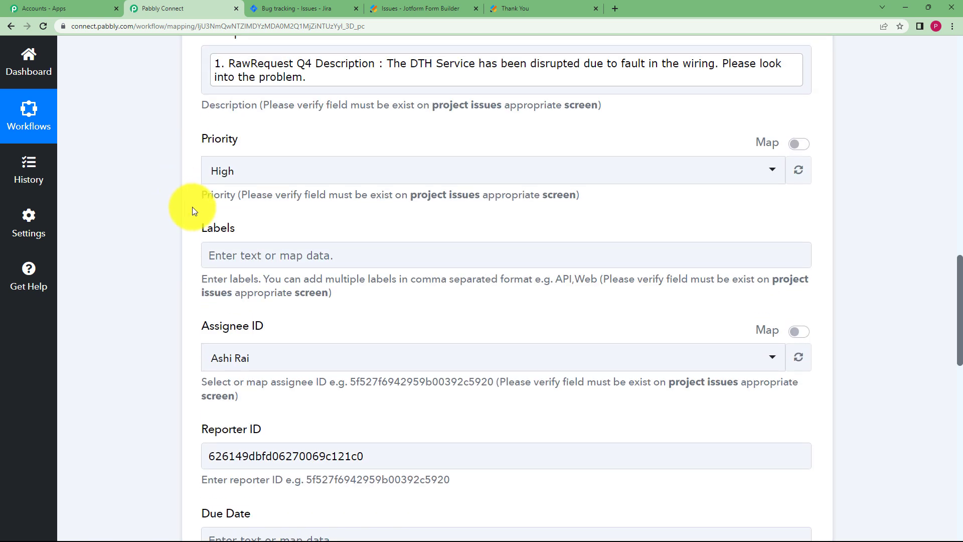
click(277, 255)
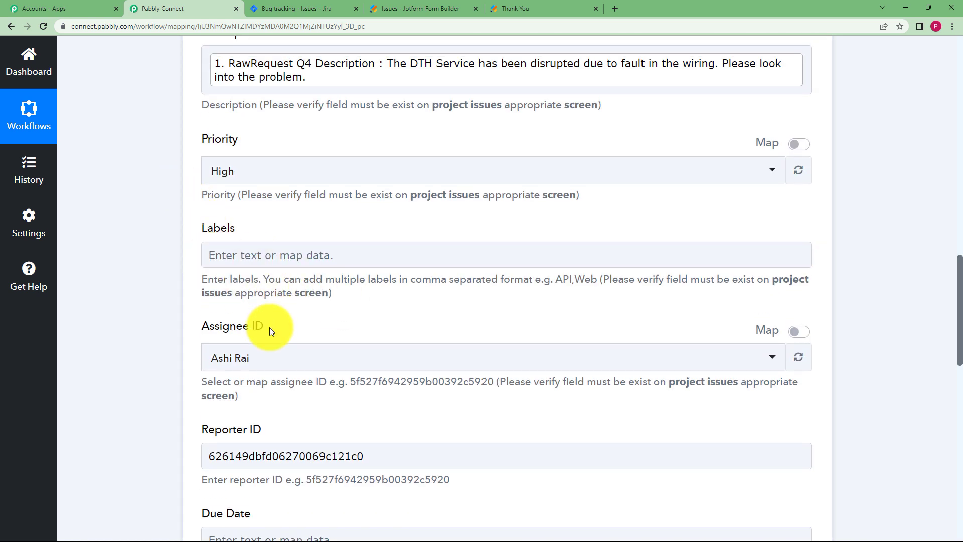
scroll(194, 380, down, 6)
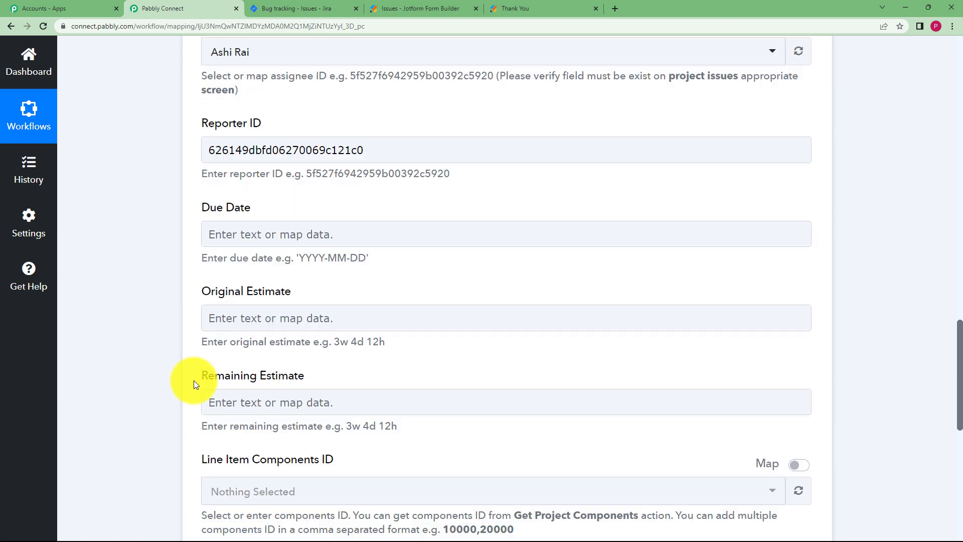
scroll(194, 380, down, 3)
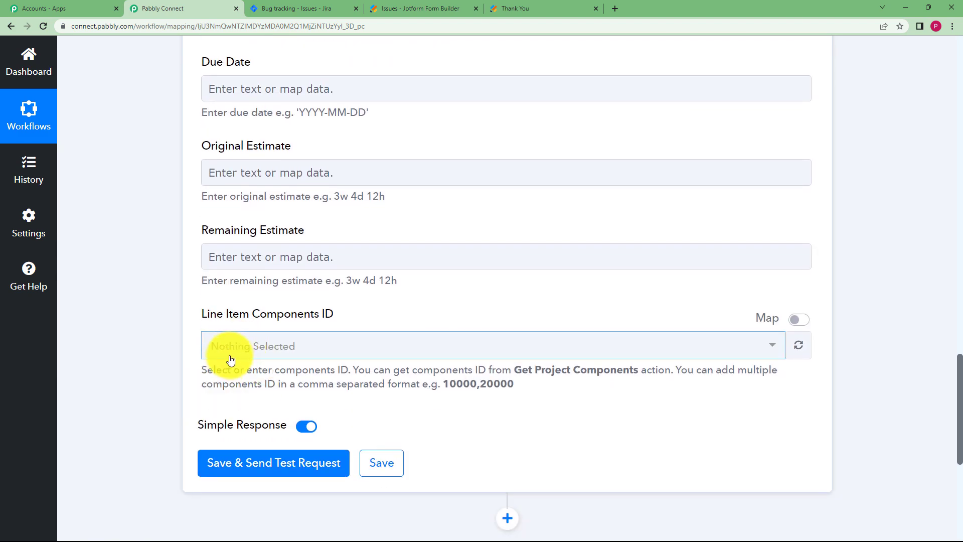
scroll(230, 361, up, 7)
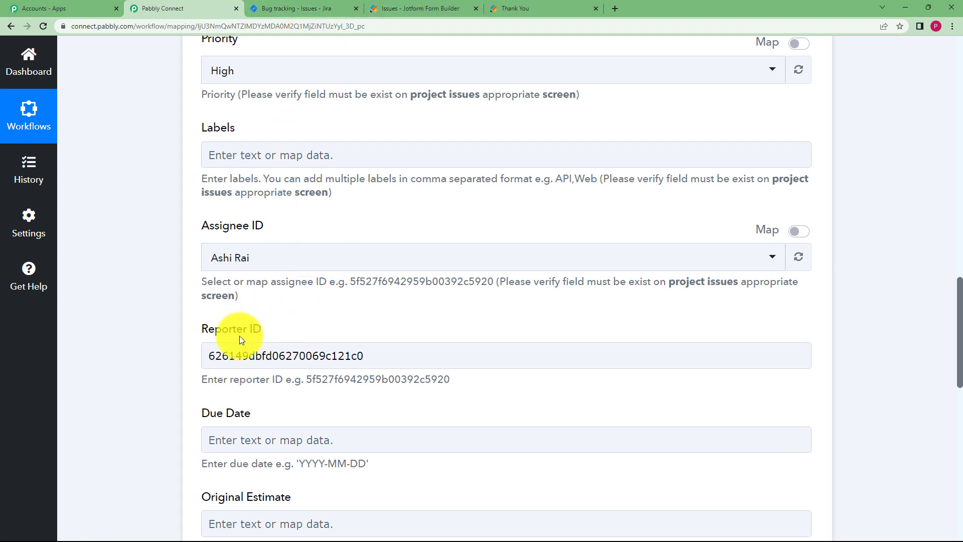
scroll(169, 371, down, 7)
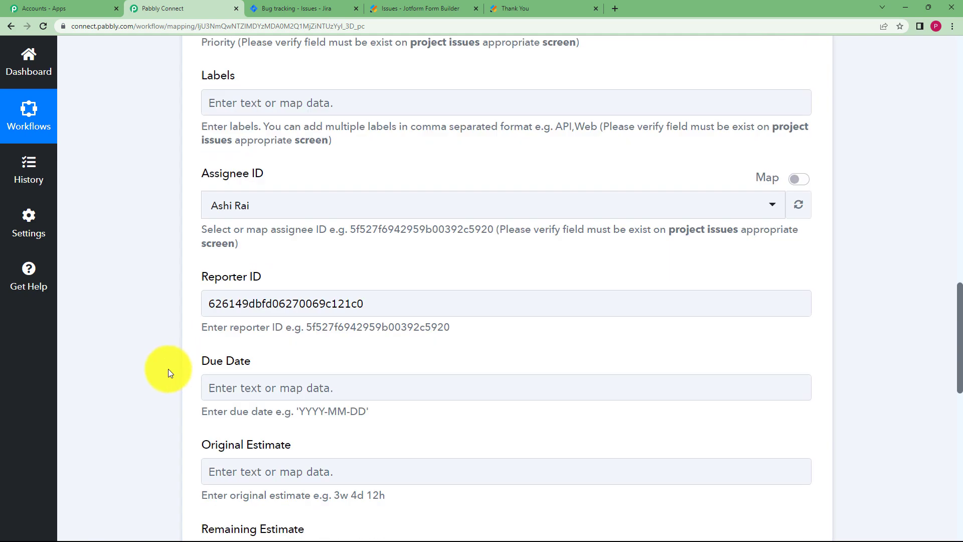
scroll(168, 369, down, 3)
click(258, 322)
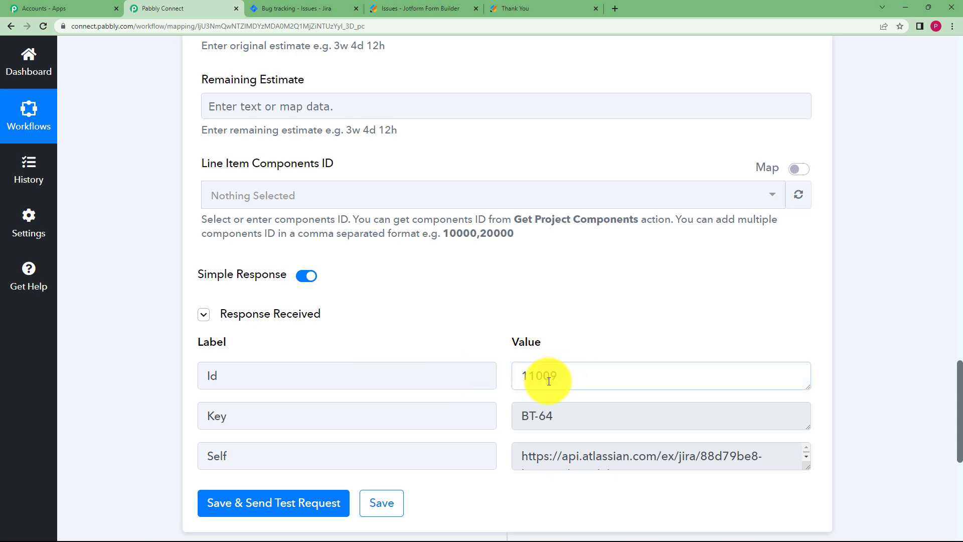
Inspect the test response's Id, Key and Self values and collapse the Create Issue step
double_click(549, 377)
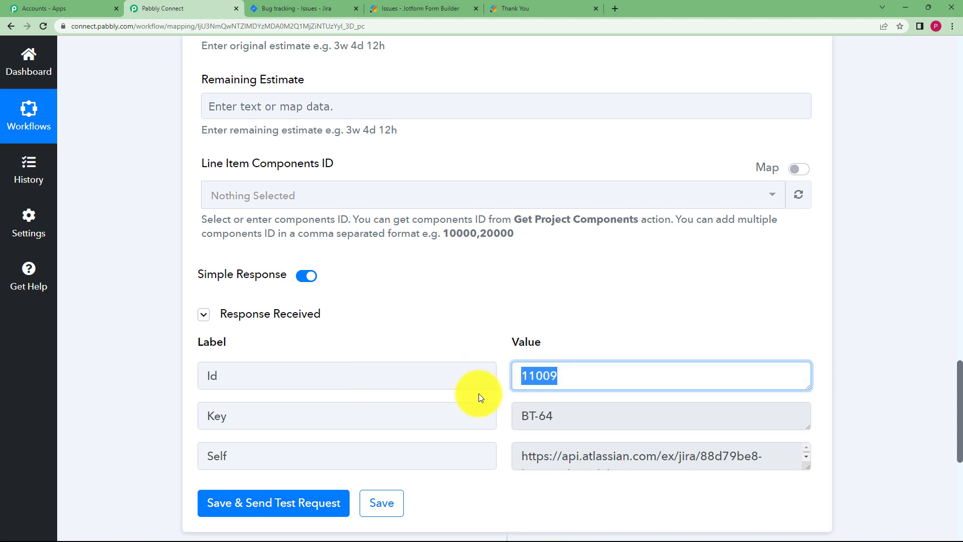
click(561, 417)
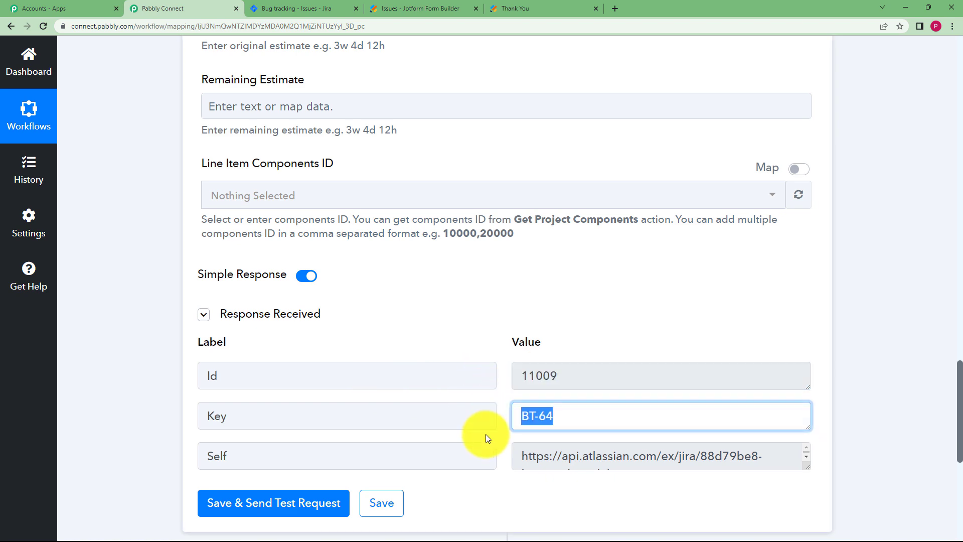
click(805, 468)
scroll(405, 196, up, 15)
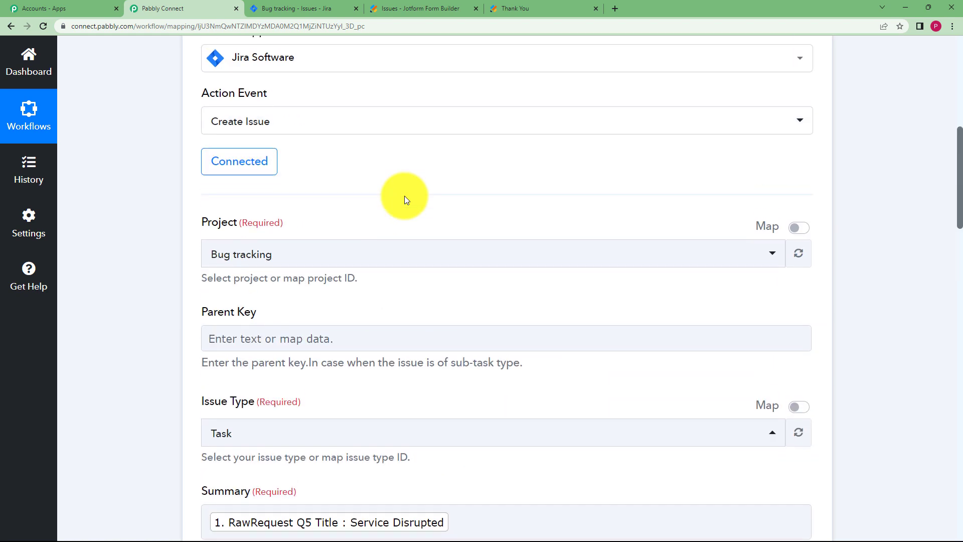
scroll(404, 196, up, 5)
click(447, 374)
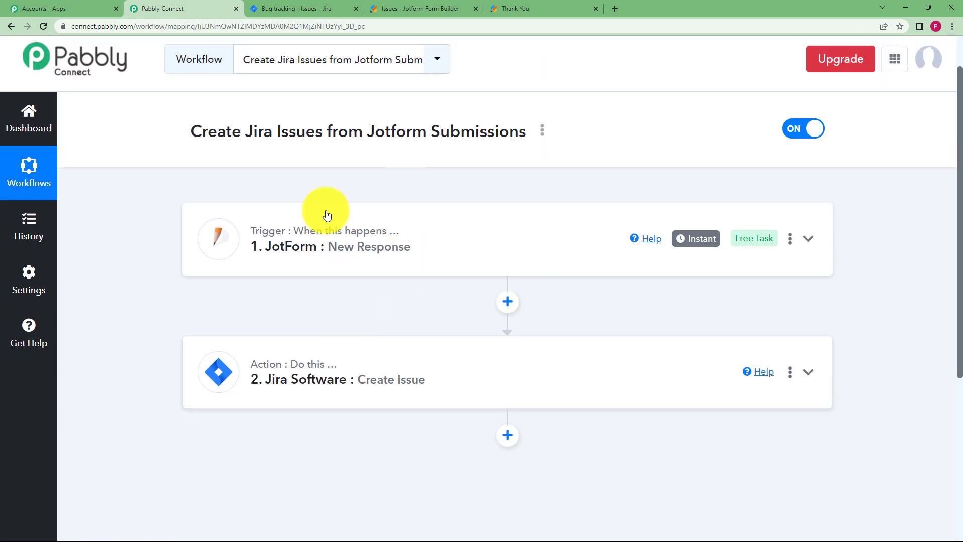
Reload the Jira Bug tracking issues list to check for the newly created issue
click(330, 7)
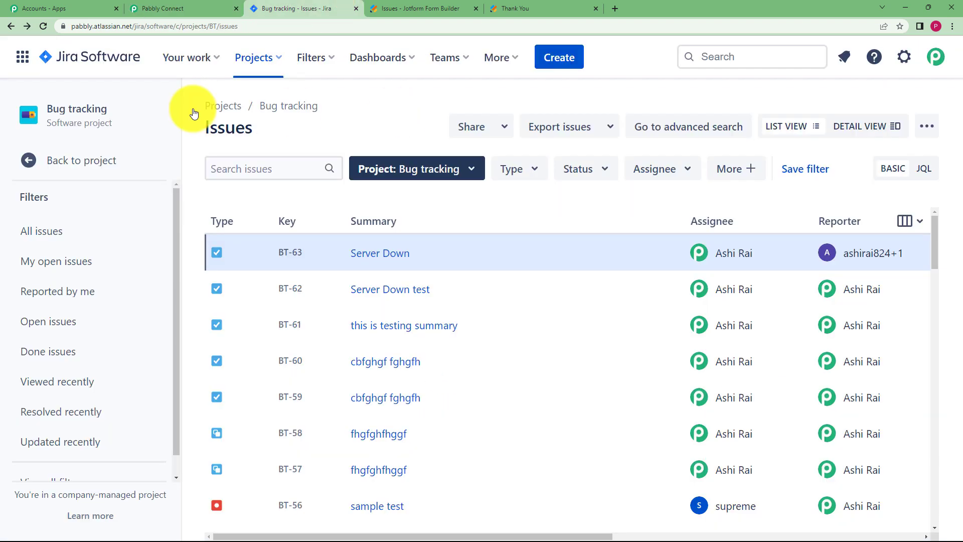
click(43, 28)
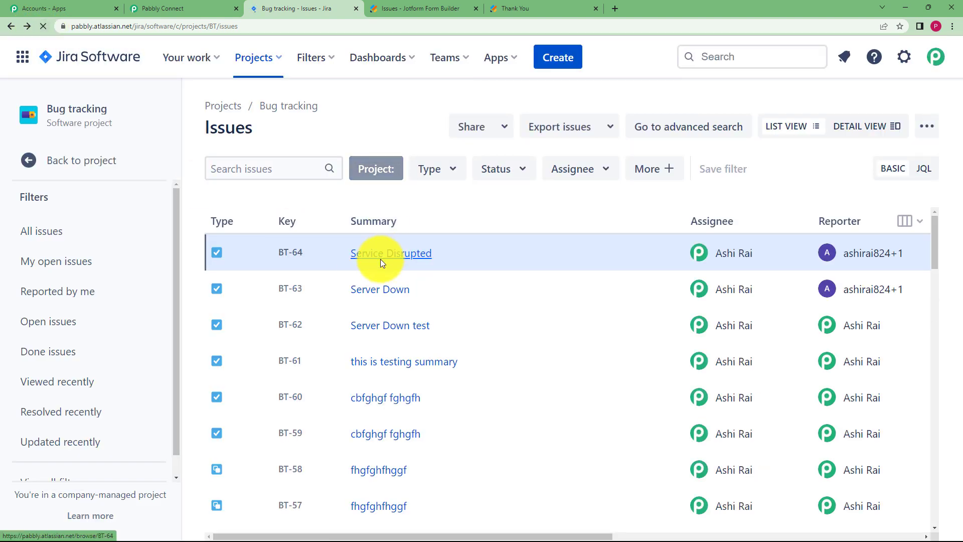
click(228, 8)
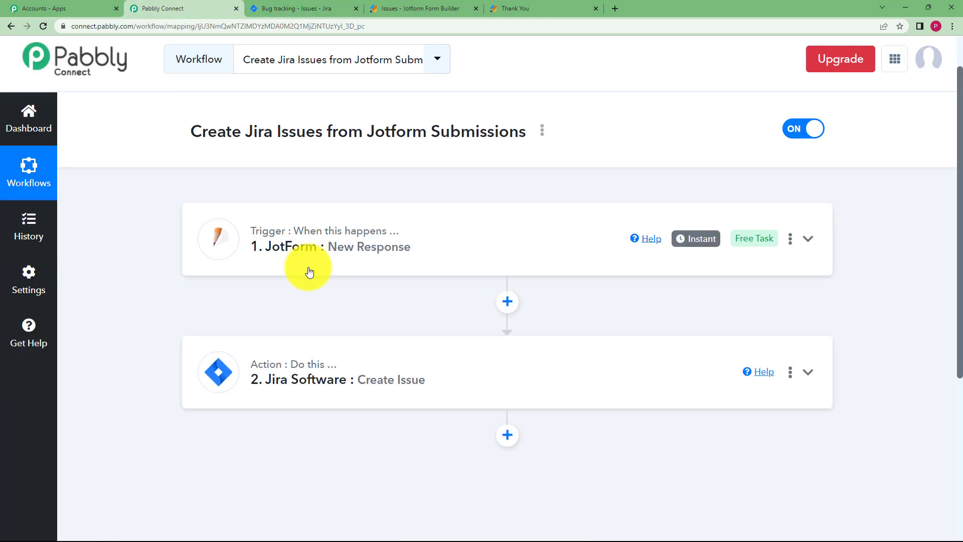
Reopen the Create Issue step and select the Key value in its test response
click(406, 373)
scroll(137, 338, down, 20)
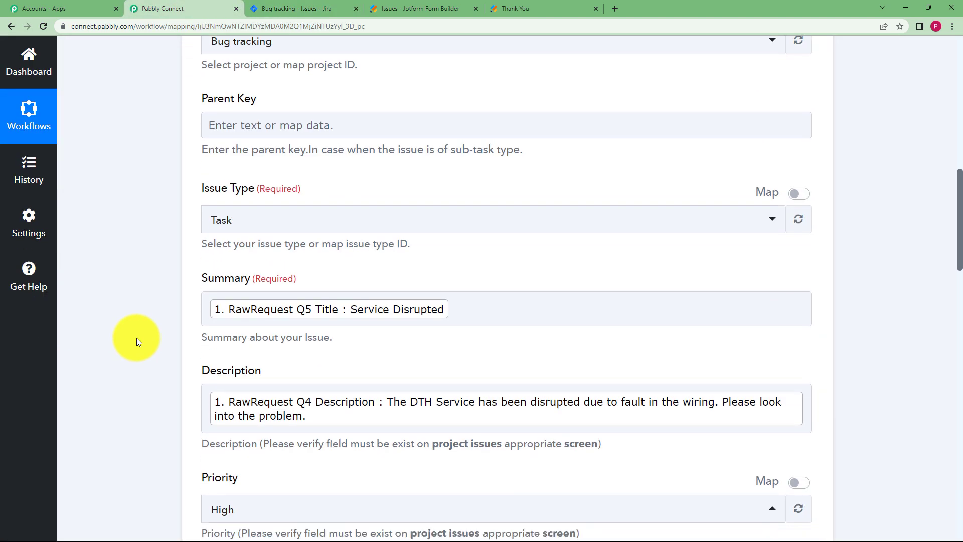
scroll(137, 338, down, 10)
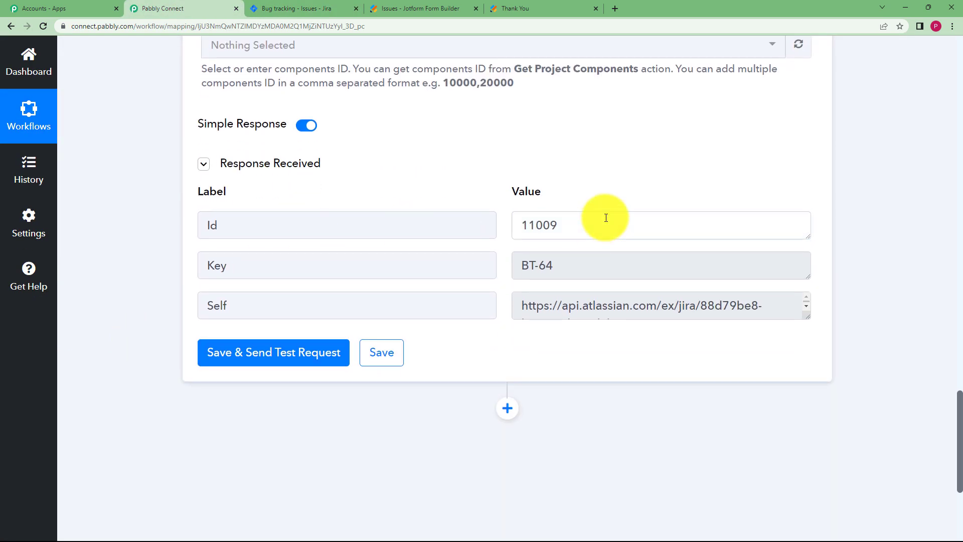
click(609, 217)
drag(507, 276, 556, 266)
Open issue BT-64 in Jira to check its description, reporter and priority
click(326, 9)
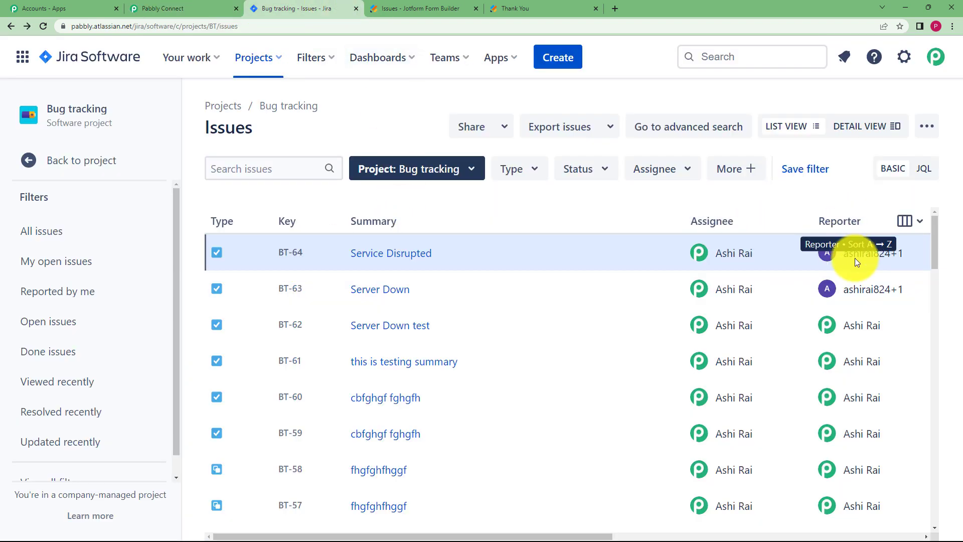
click(421, 252)
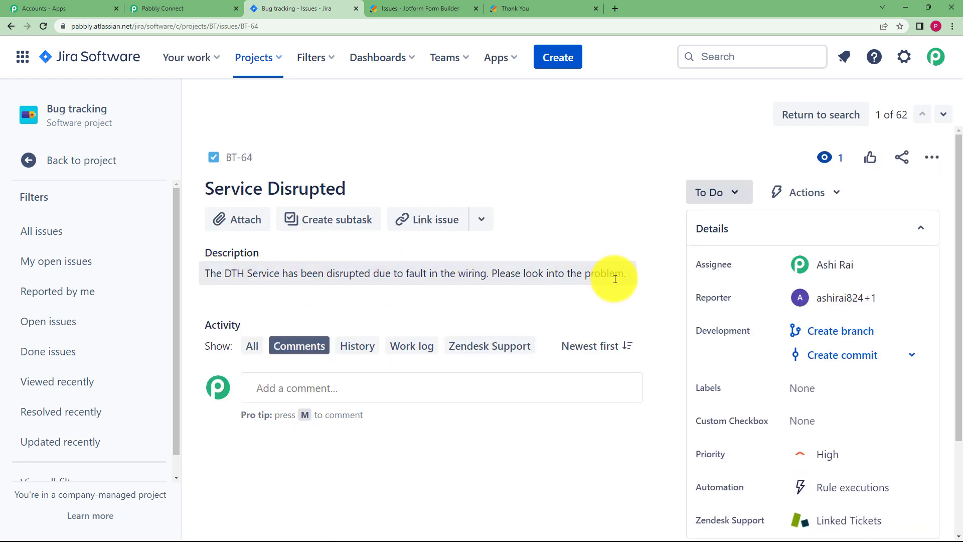
click(215, 9)
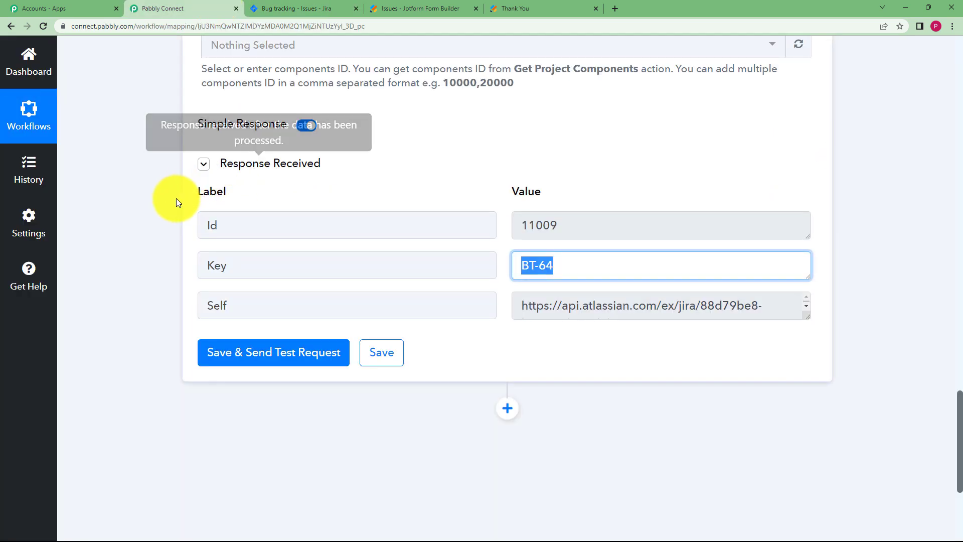
Collapse the Create Issue step and return to the workflow overview
scroll(154, 199, up, 1)
scroll(153, 199, up, 20)
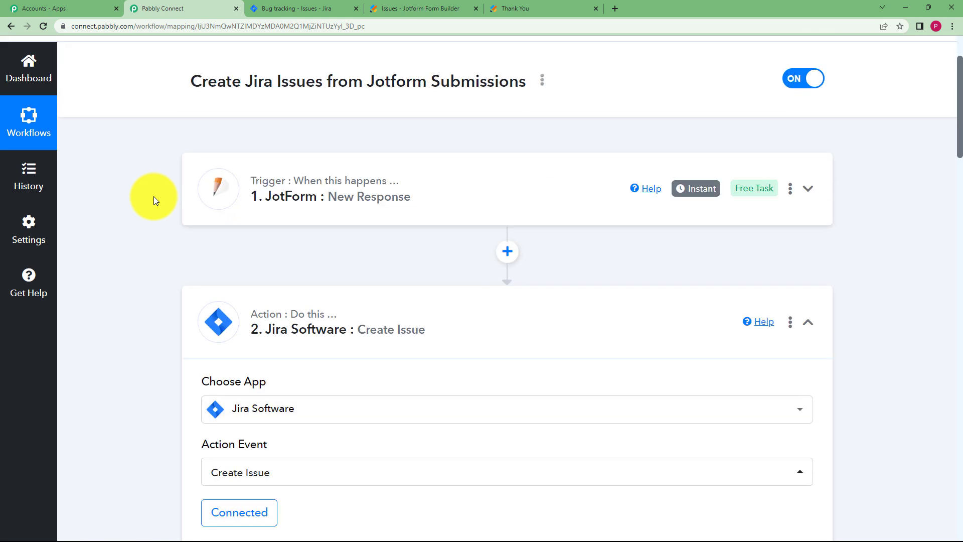
drag(308, 315, 300, 330)
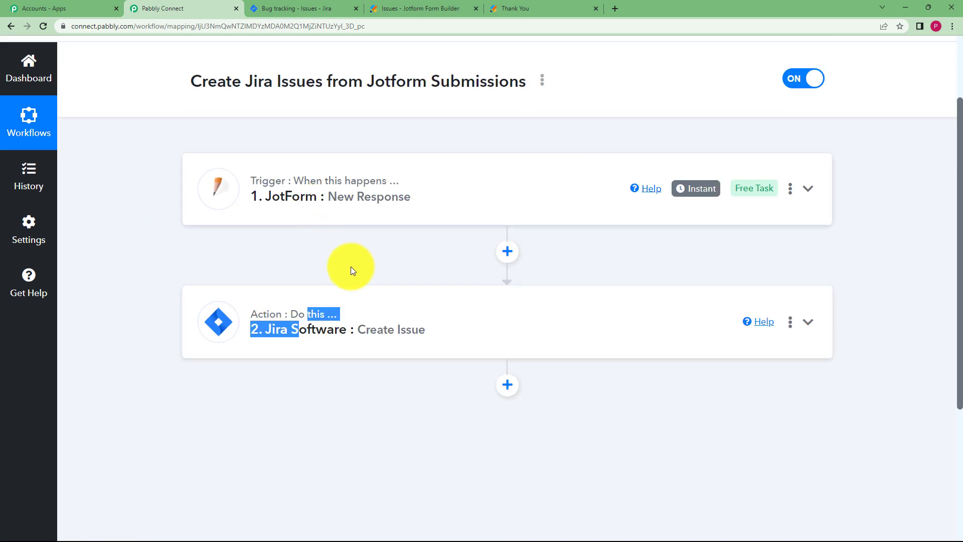
click(381, 228)
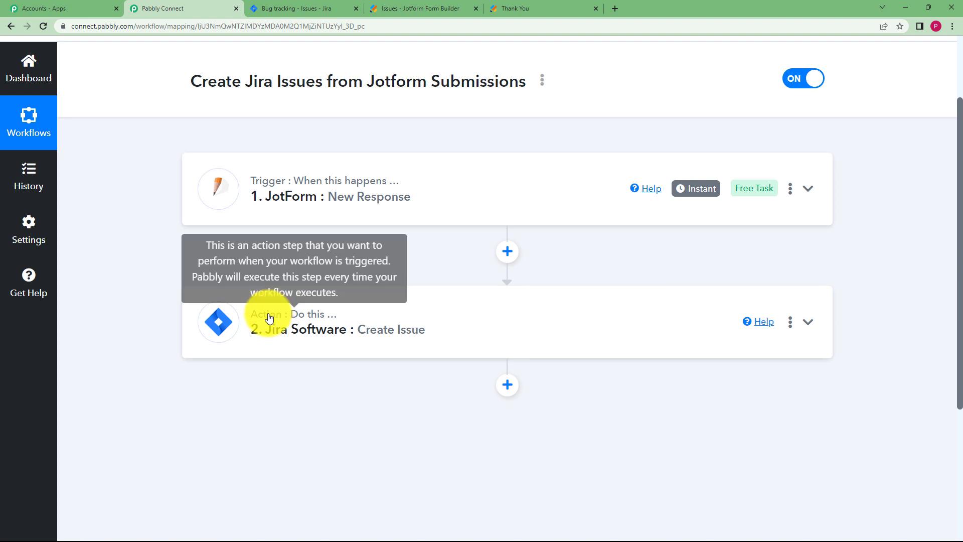
scroll(321, 334, up, 2)
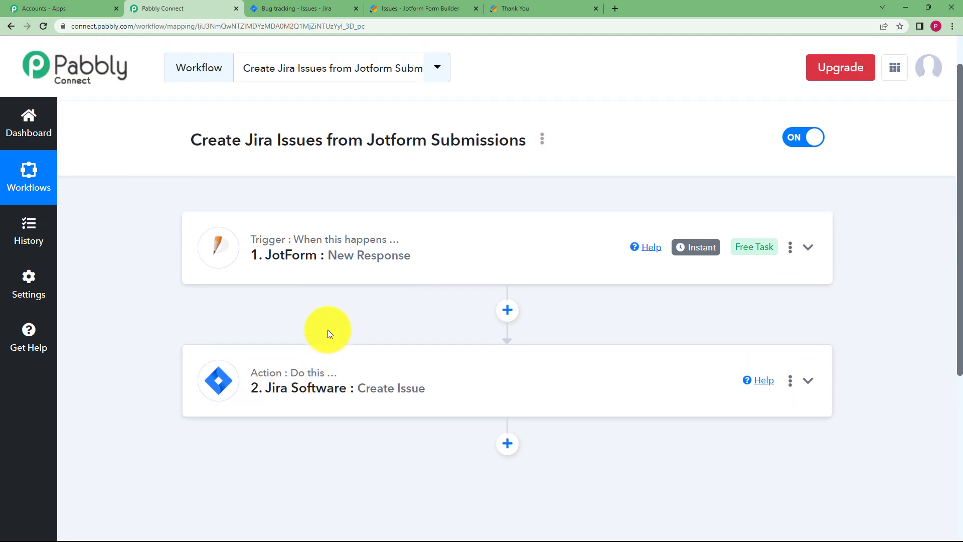